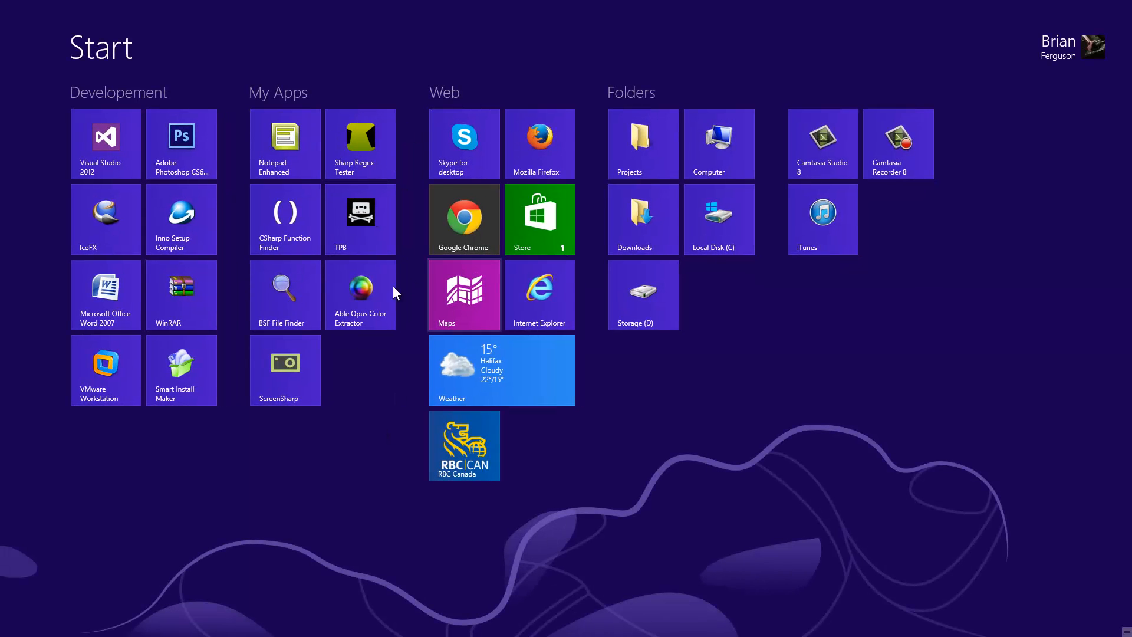
Launch Inno Setup Compiler and start the Script Wizard up to the Application Information page
{"action": "left_click", "coordinate": [182, 220]}
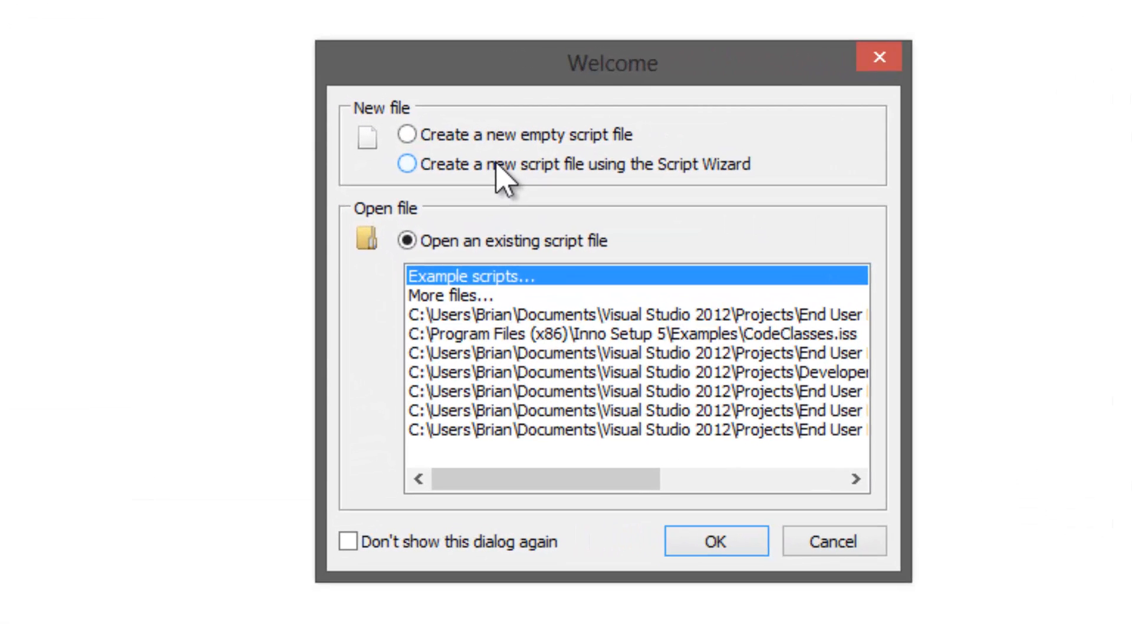
{"action": "left_click", "coordinate": [407, 164]}
{"action": "left_click", "coordinate": [715, 541]}
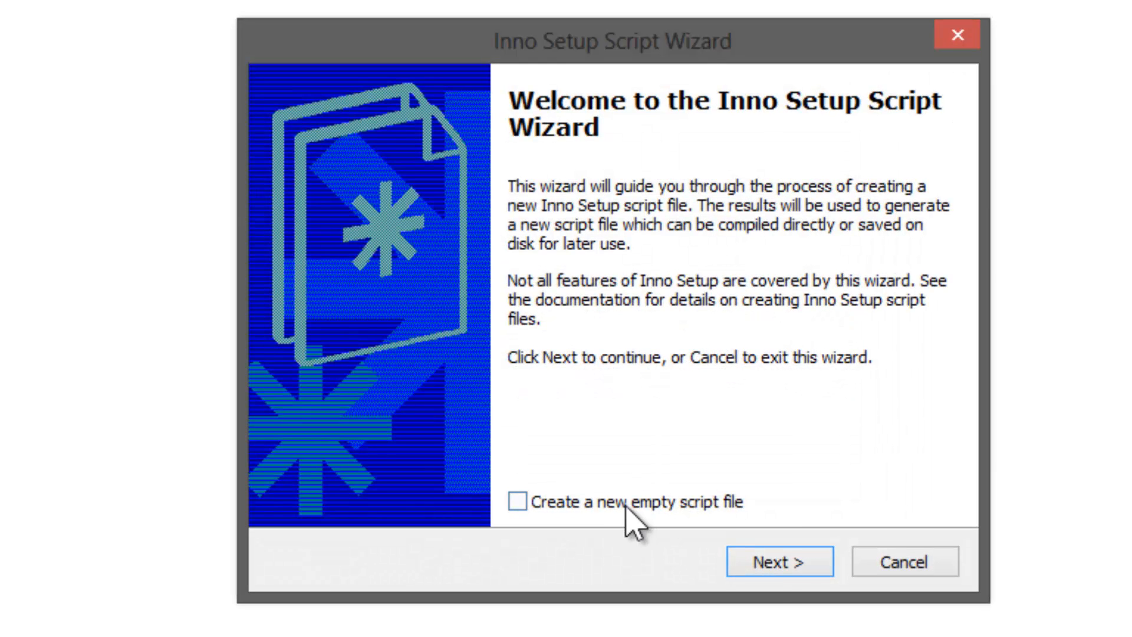
{"action": "left_click", "coordinate": [779, 562]}
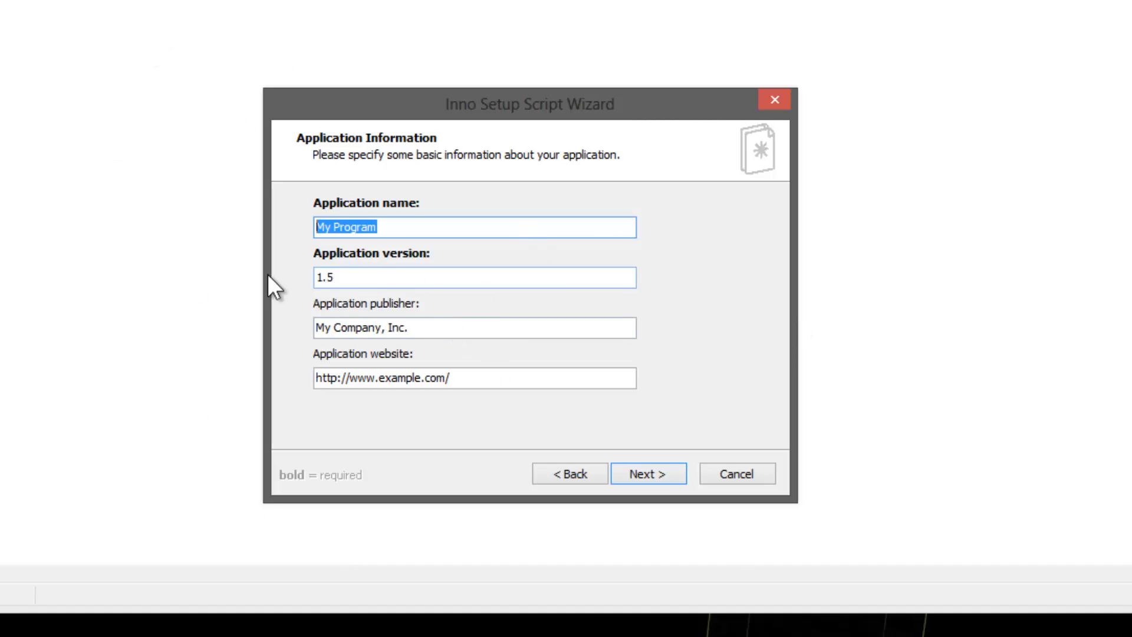
Replace the default application name 'My Program' with 'TBP For Windows'
{"action": "left_click", "coordinate": [523, 375]}
{"action": "key", "text": "ctrl+a"}
{"action": "left_click_drag", "start_coordinate": [478, 326], "coordinate": [307, 336]}
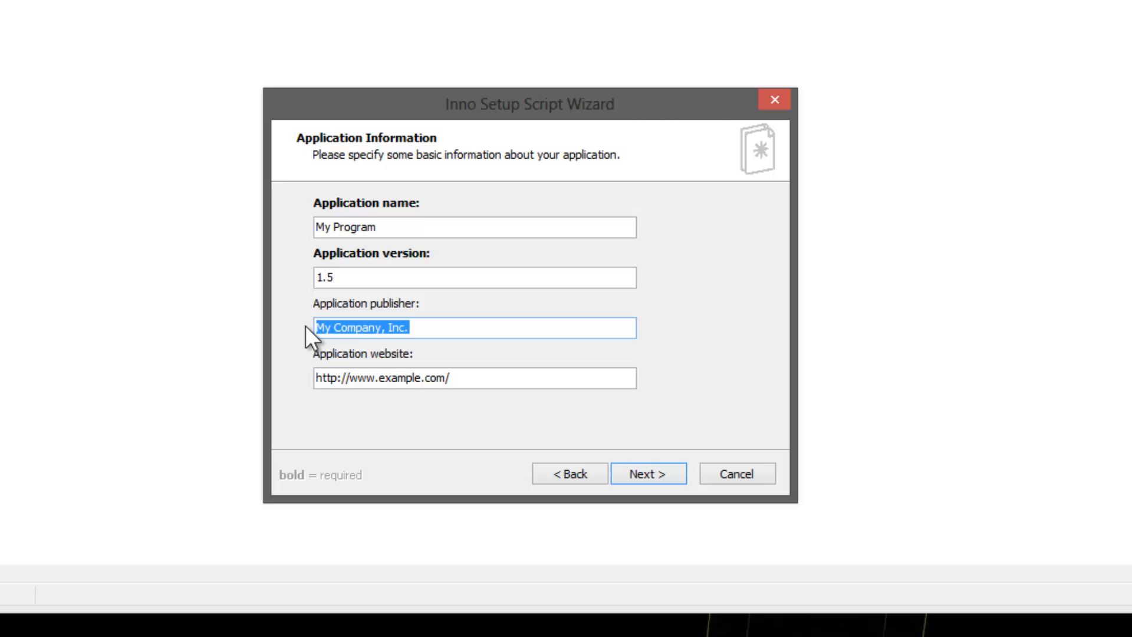
{"action": "left_click", "coordinate": [518, 276]}
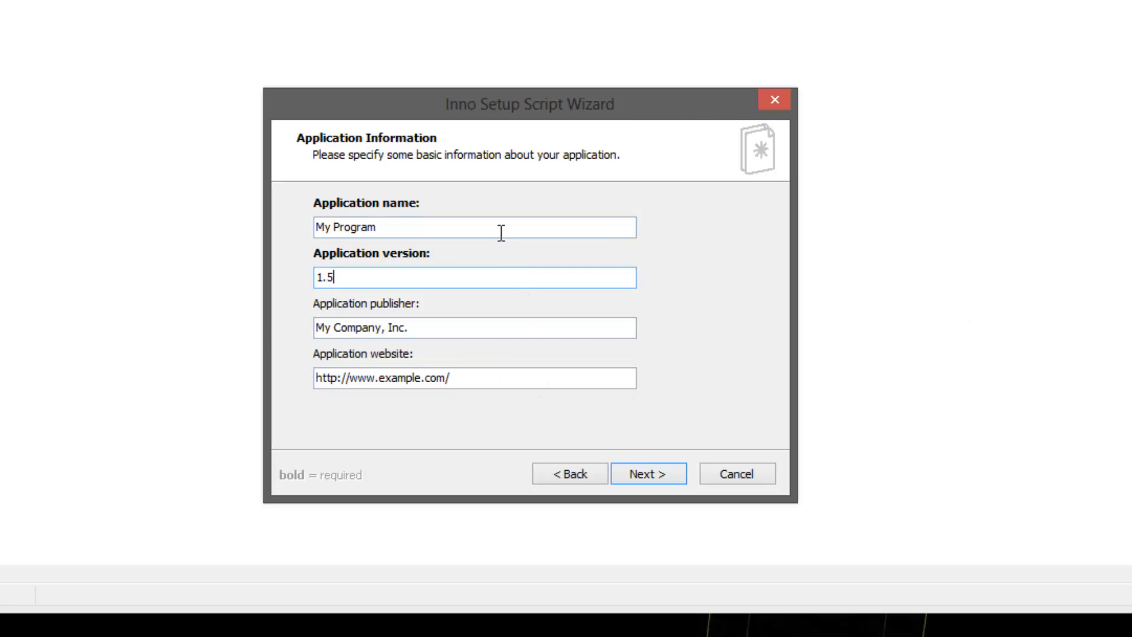
{"action": "double_click", "coordinate": [504, 228]}
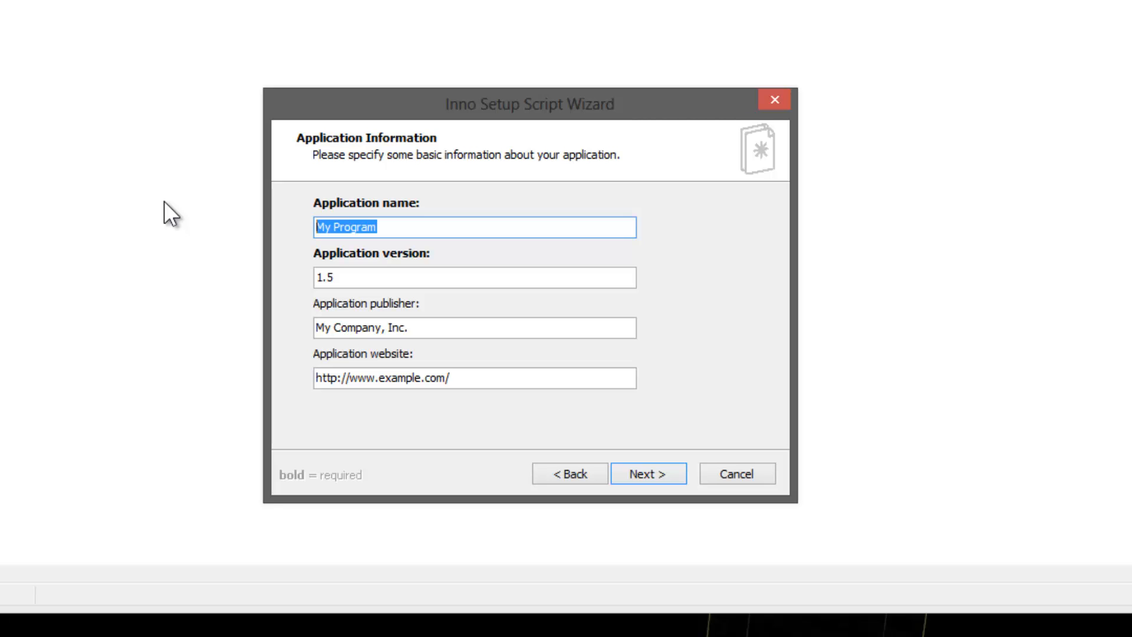
{"action": "type", "text": "TBP"}
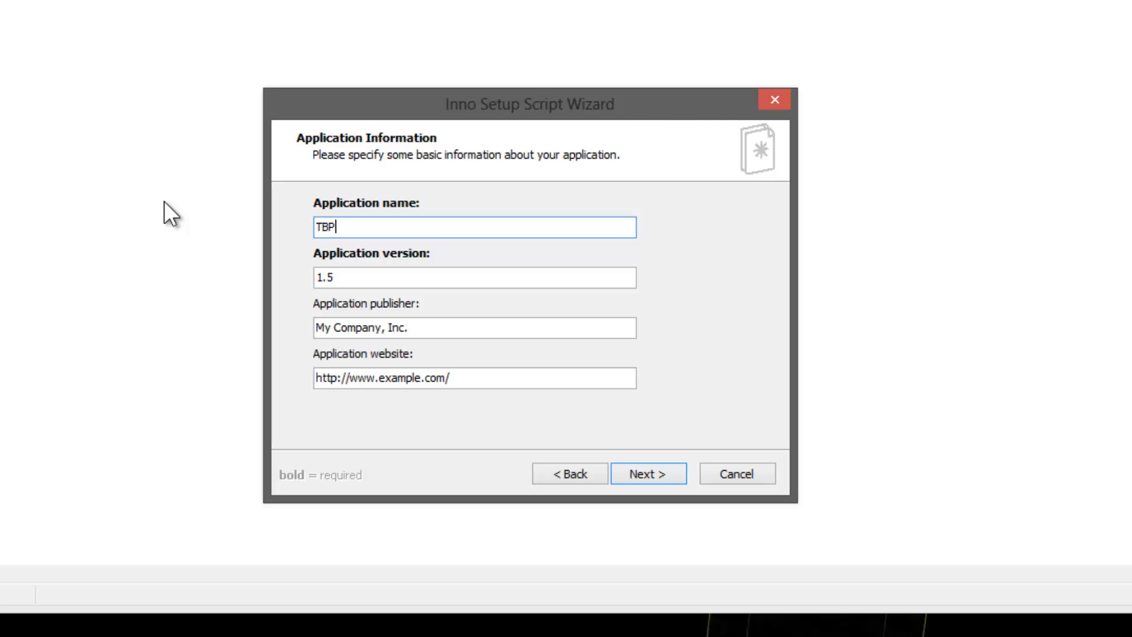
{"action": "type", "text": " For Windows"}
{"action": "key", "text": "Tab"}
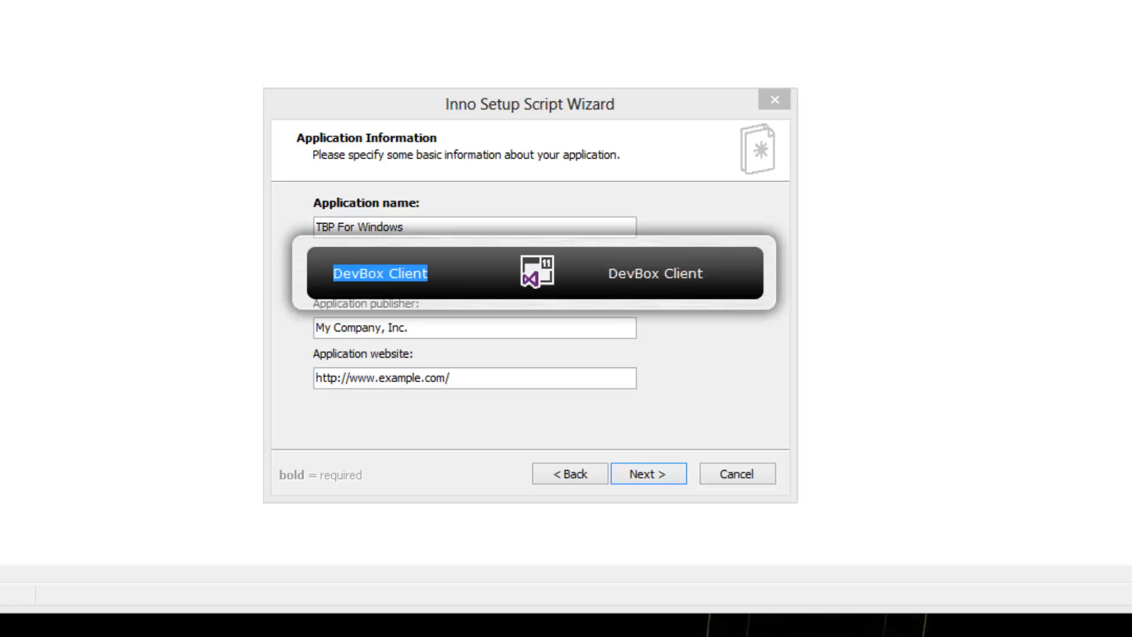
{"action": "type", "text": "tpb fo"}
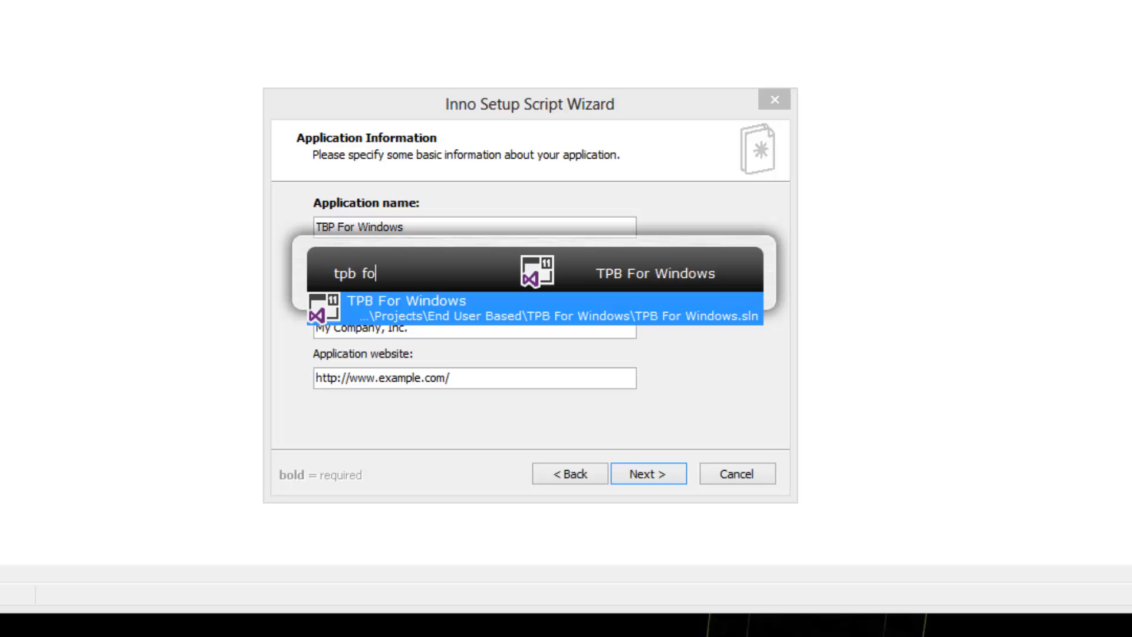
Open the TPB For Windows solution in Visual Studio and read its assembly version 1.0.2 from Assembly Information
{"action": "key", "text": "Return"}
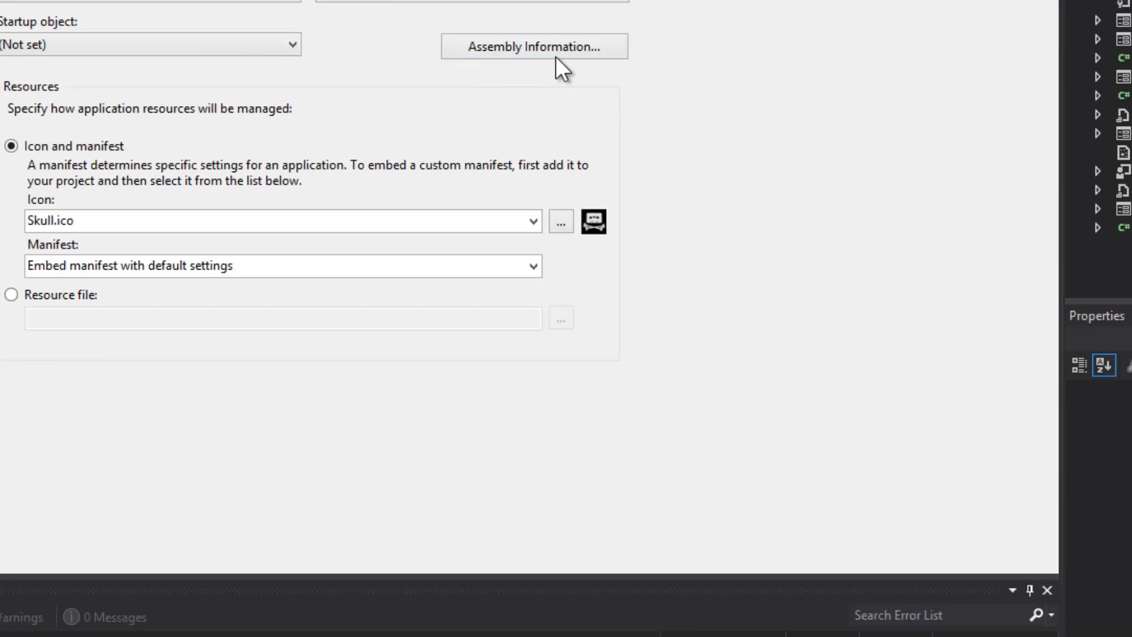
{"action": "left_click", "coordinate": [557, 54]}
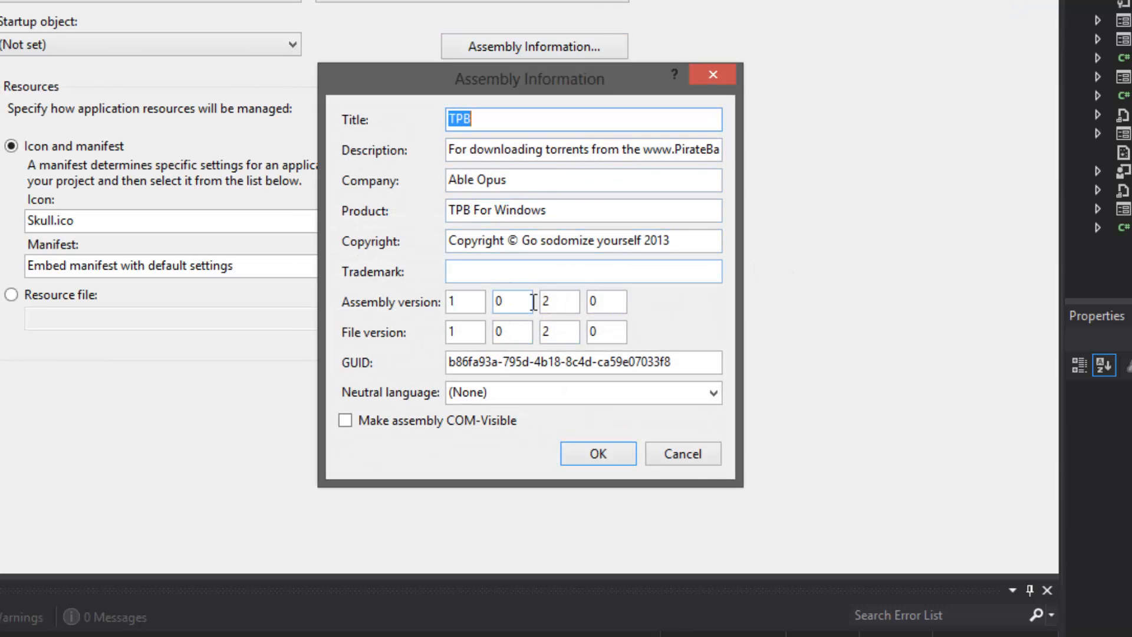
{"action": "double_click", "coordinate": [546, 302]}
{"action": "left_click", "coordinate": [693, 461]}
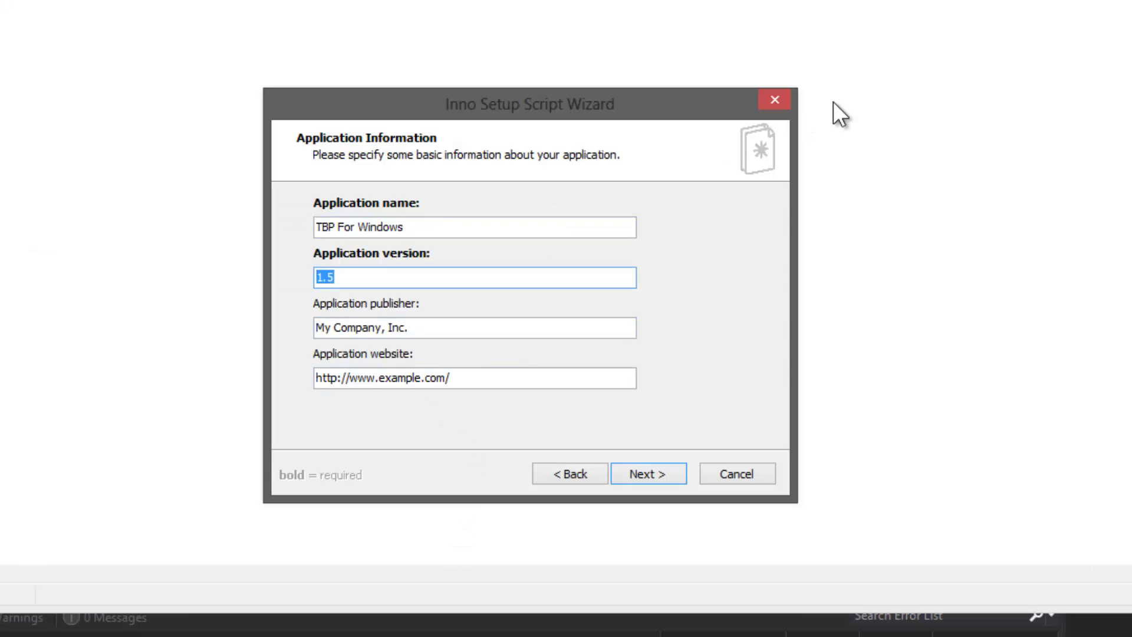
{"action": "type", "text": "1.0.2"}
Fill in publisher Able Opus and website AbleOpus.Weebly.com, then continue to the Application Folder page
{"action": "key", "text": "Tab"}
{"action": "type", "text": "Abl"}
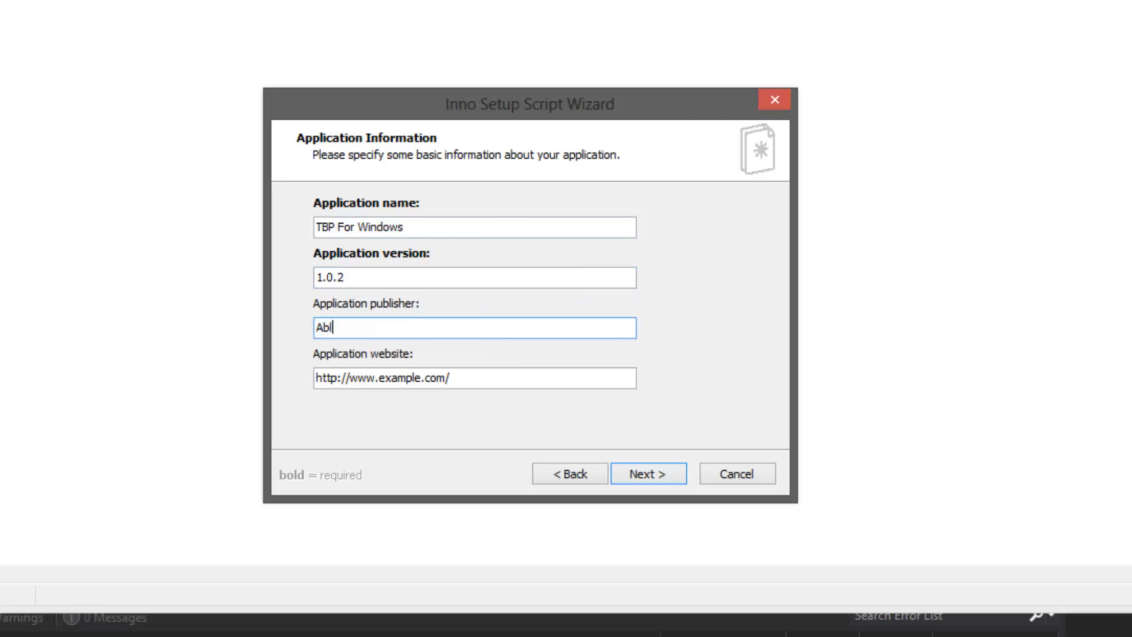
{"action": "type", "text": "e Opus"}
{"action": "key", "text": "Tab"}
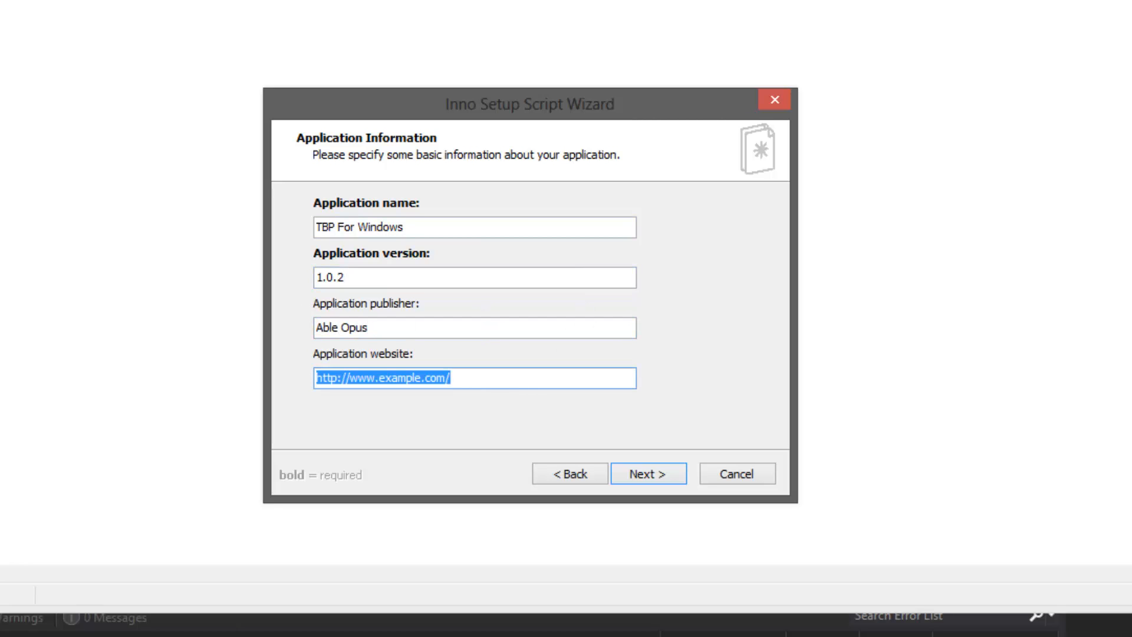
{"action": "left_click", "coordinate": [425, 378]}
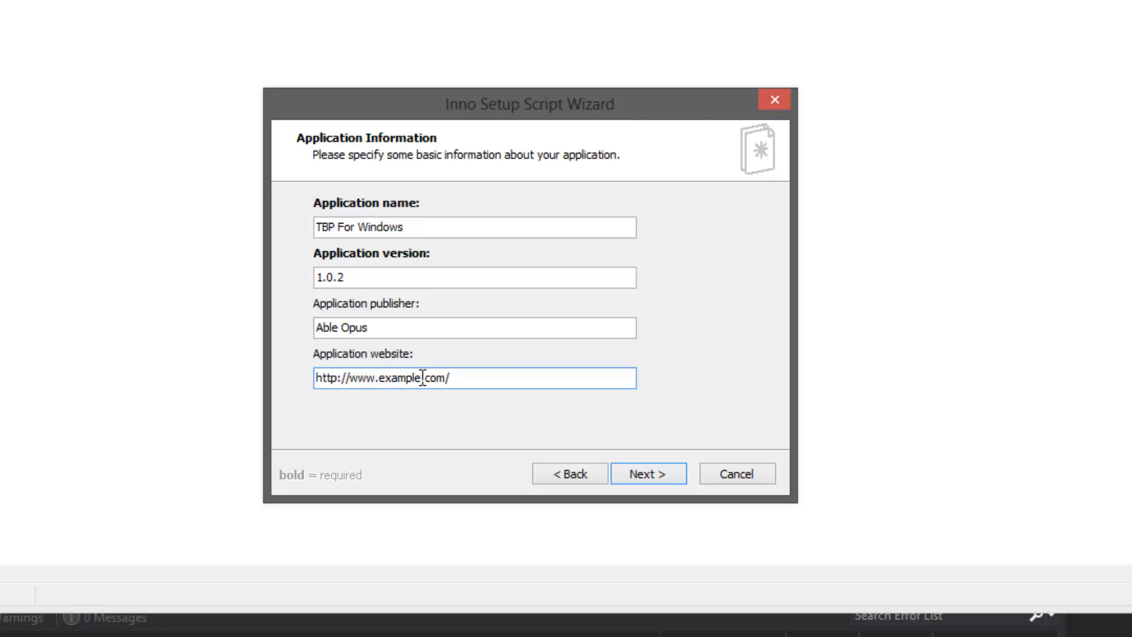
{"action": "left_click_drag", "start_coordinate": [423, 378], "coordinate": [380, 377]}
{"action": "type", "text": "AbleOpus"}
{"action": "type", "text": ".Weebly"}
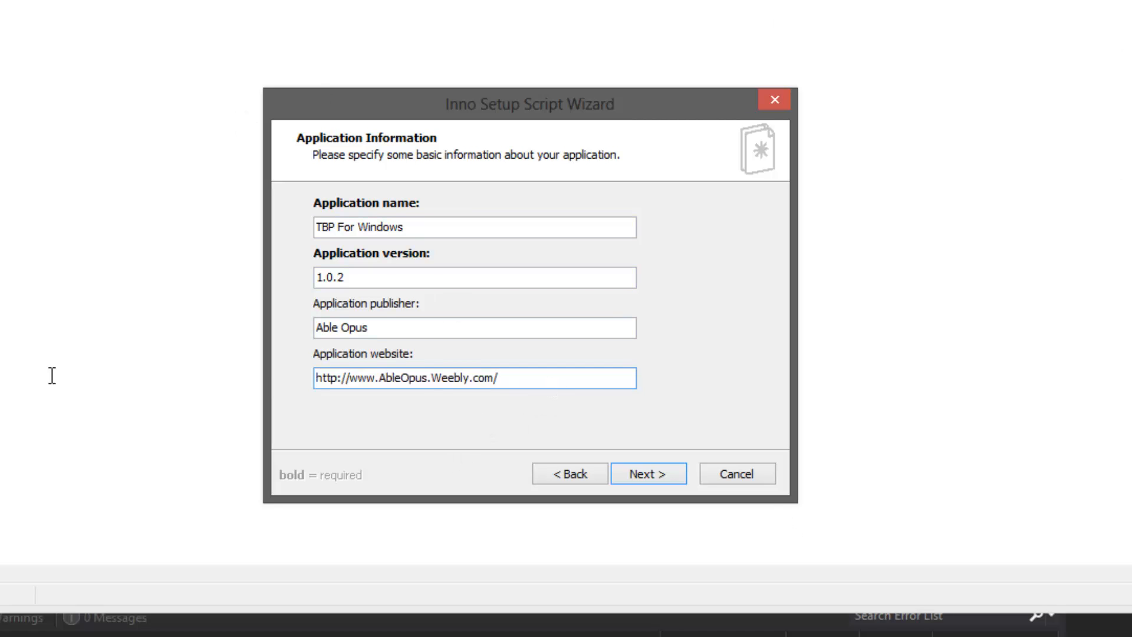
{"action": "left_click_drag", "start_coordinate": [549, 380], "coordinate": [51, 376]}
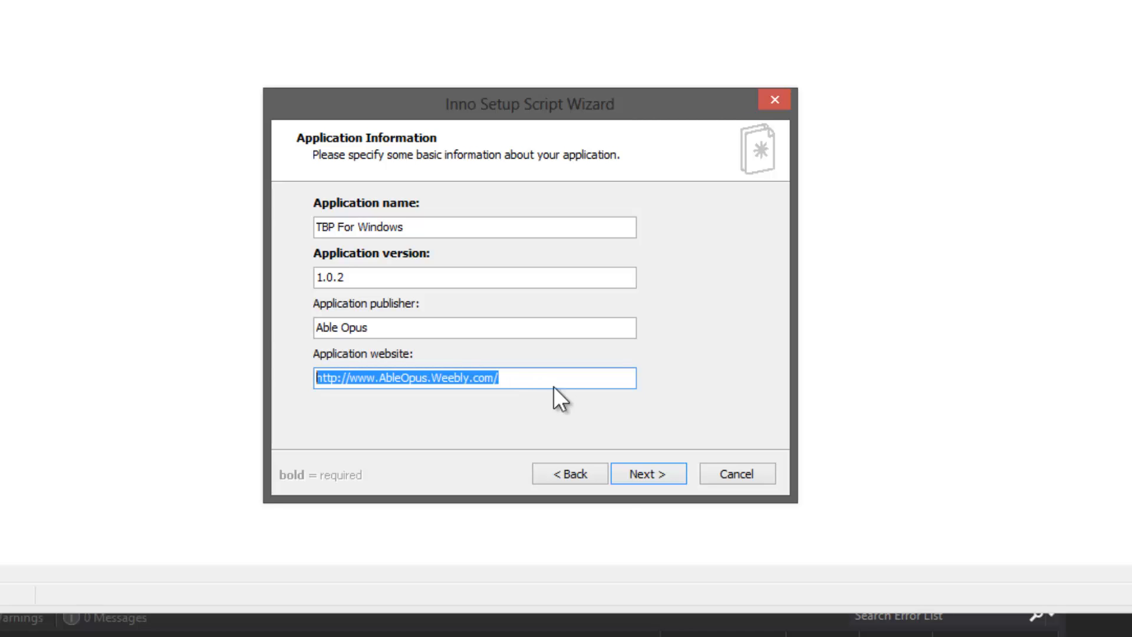
{"action": "left_click", "coordinate": [667, 465]}
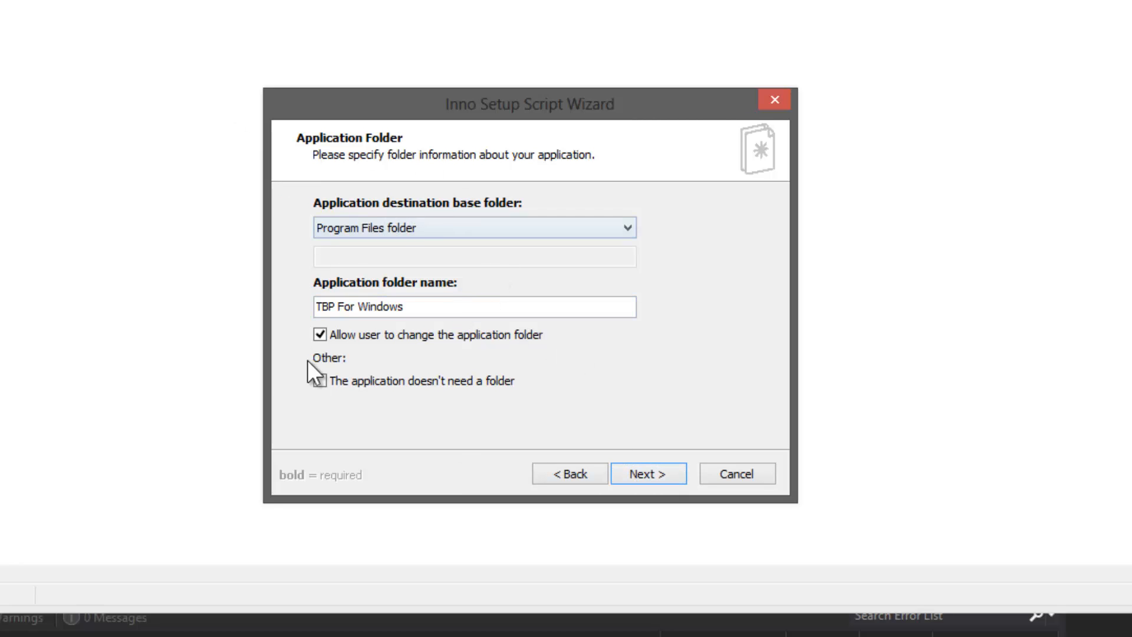
Set TPB.exe from Projects\End User Based\TPB For Windows\bin\Release as the main executable
{"action": "left_click", "coordinate": [649, 477]}
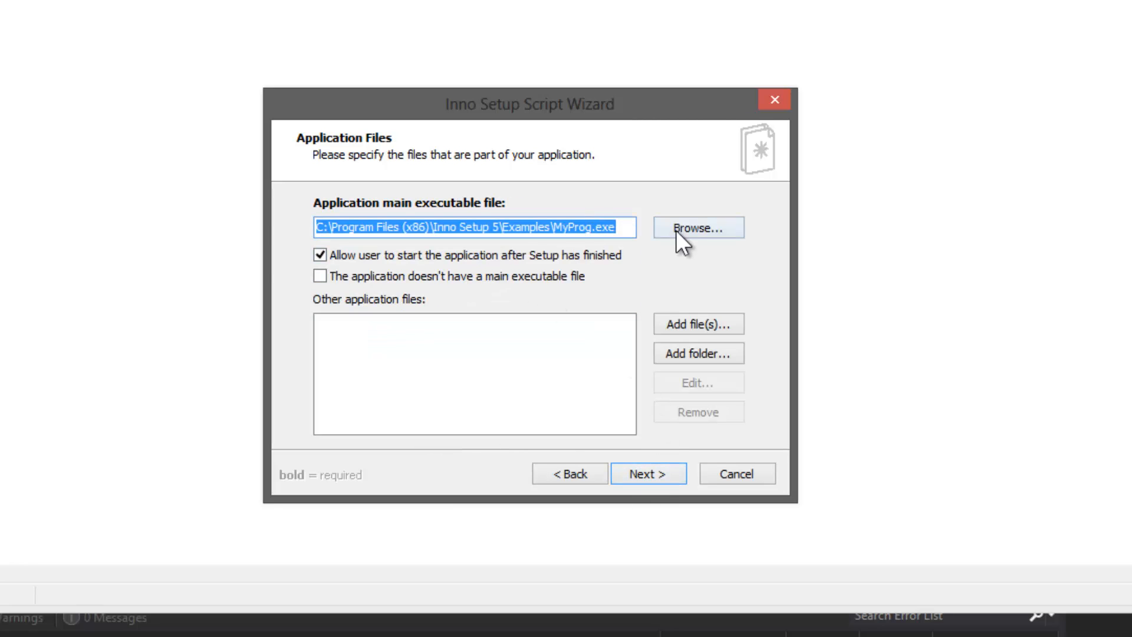
{"action": "left_click", "coordinate": [697, 229]}
{"action": "left_click", "coordinate": [352, 303]}
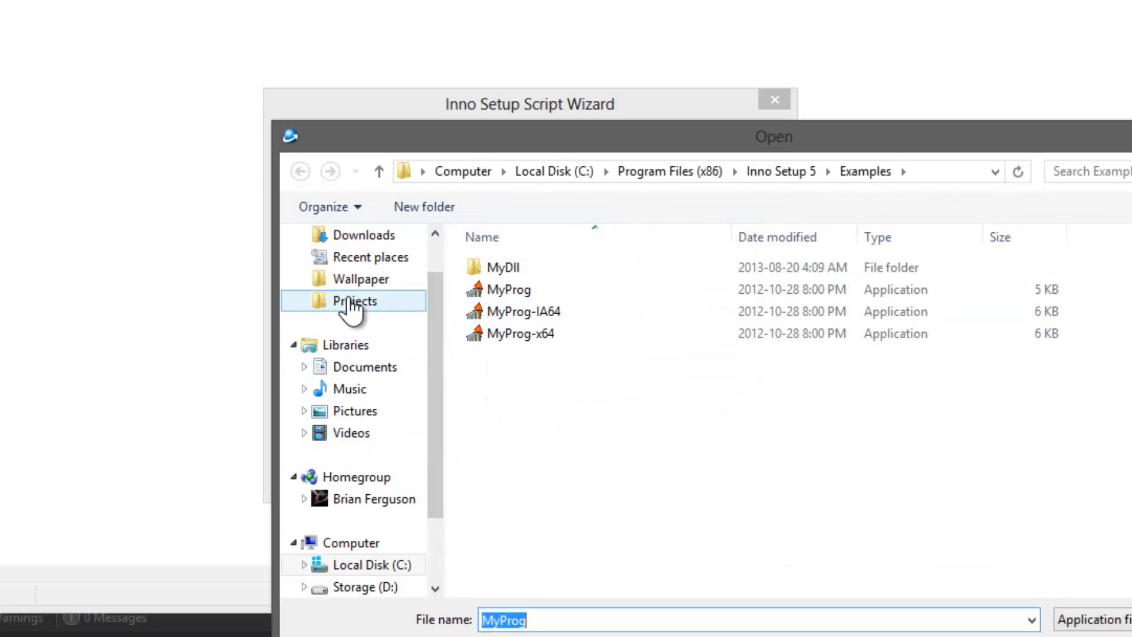
{"action": "double_click", "coordinate": [583, 355]}
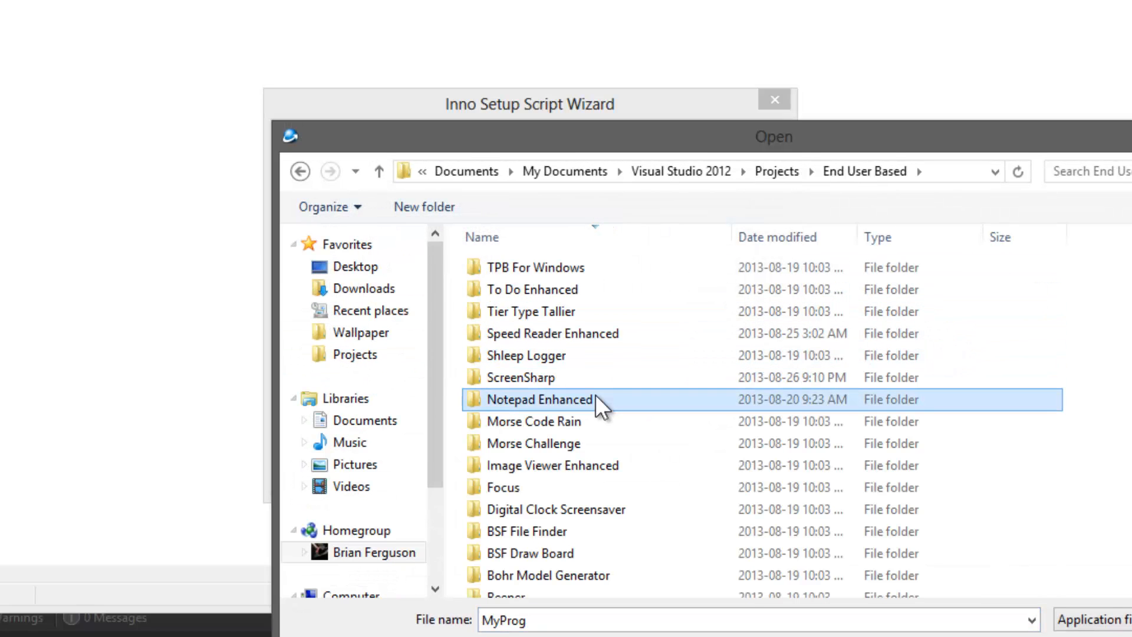
{"action": "double_click", "coordinate": [585, 270]}
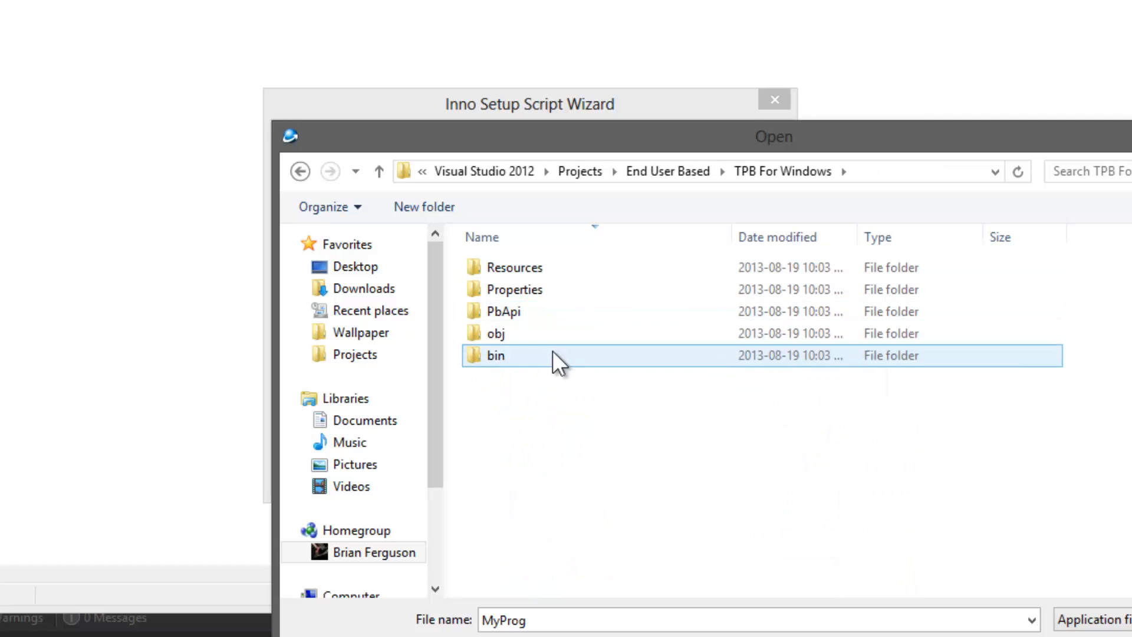
{"action": "double_click", "coordinate": [566, 356]}
{"action": "left_click", "coordinate": [584, 267]}
{"action": "mouse_move", "coordinate": [497, 289]}
{"action": "double_click", "coordinate": [582, 275]}
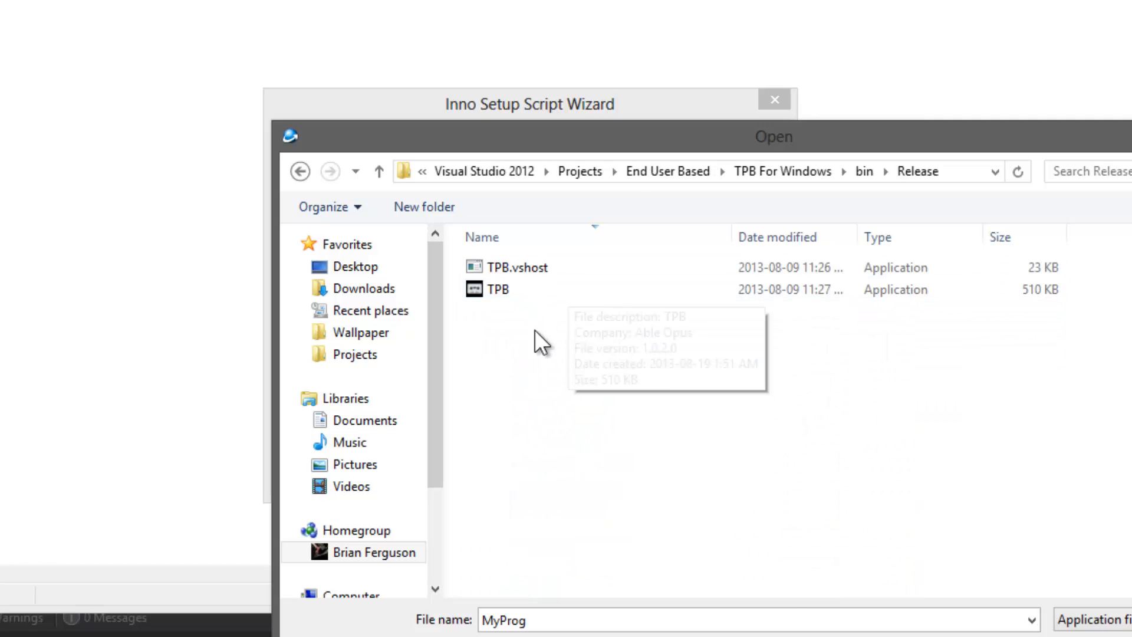
{"action": "left_click", "coordinate": [577, 292]}
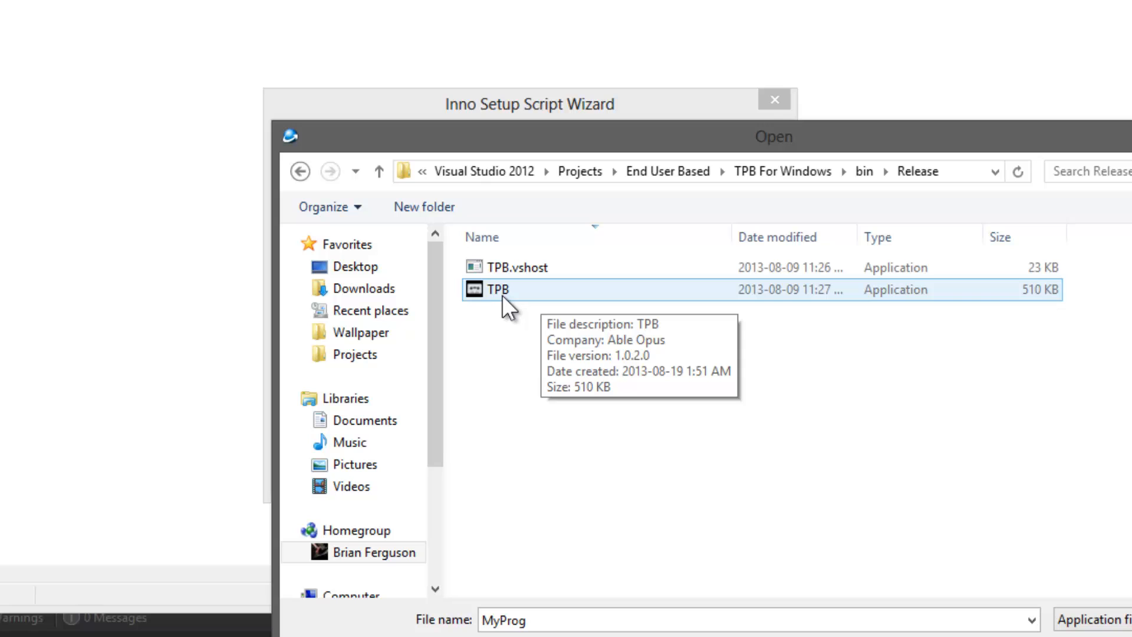
{"action": "double_click", "coordinate": [501, 294]}
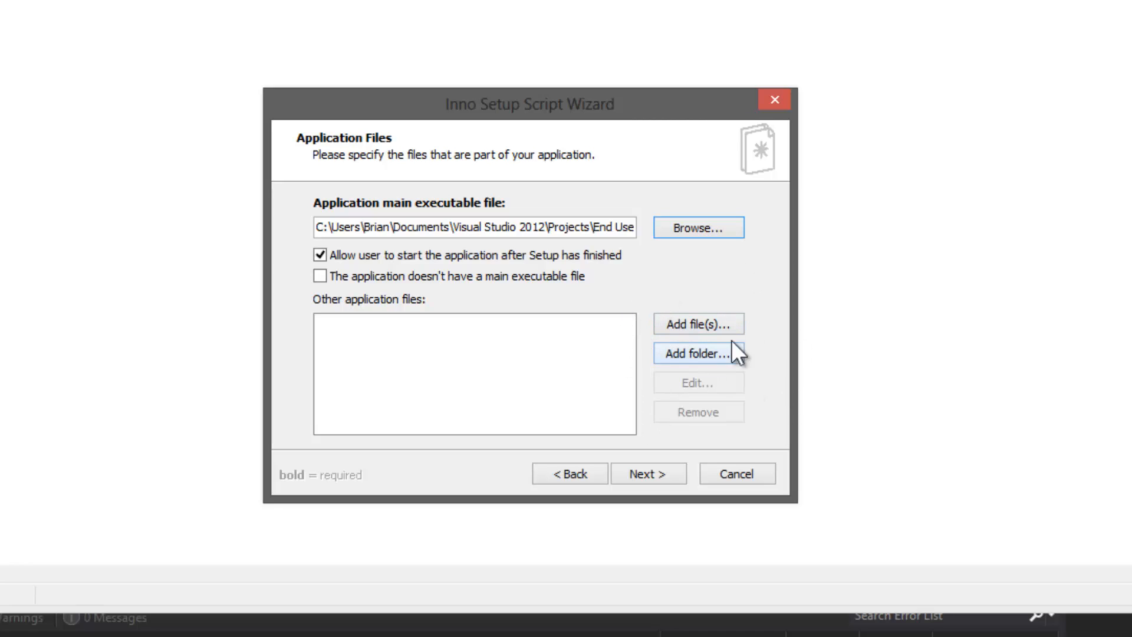
Browse for additional application files and select the manifest file in the Release folder
{"action": "left_click", "coordinate": [698, 324]}
{"action": "left_click", "coordinate": [538, 379]}
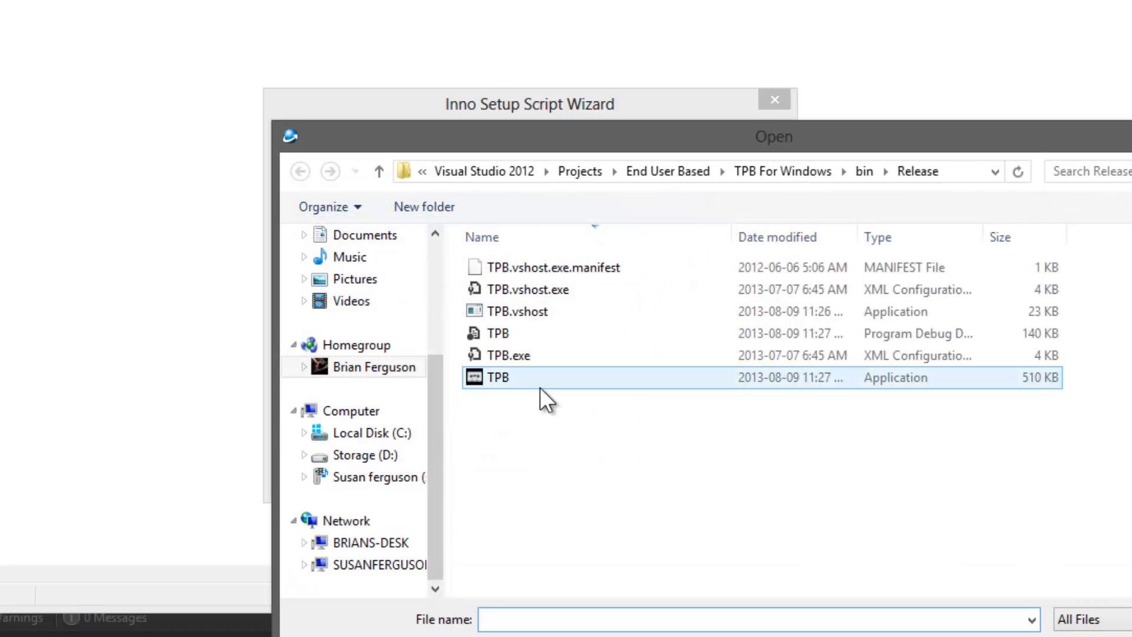
{"action": "left_click", "coordinate": [871, 174]}
{"action": "double_click", "coordinate": [508, 263]}
{"action": "left_click", "coordinate": [520, 266]}
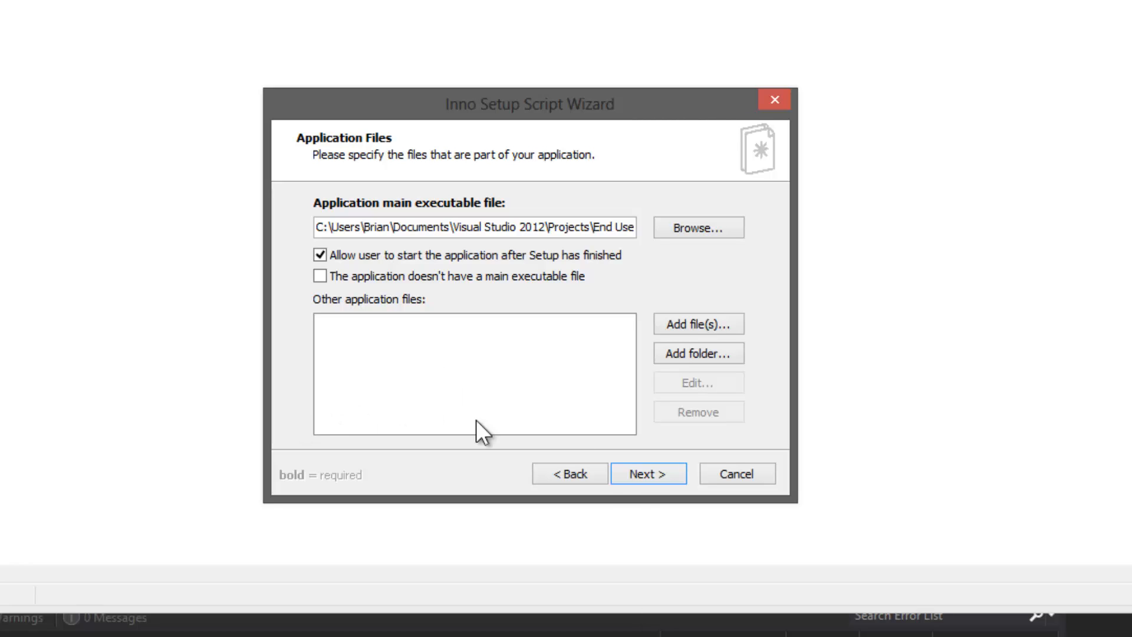
Allow users to disable Start Menu folder creation, then keep English and reach the Compiler Settings page
{"action": "left_click", "coordinate": [661, 469]}
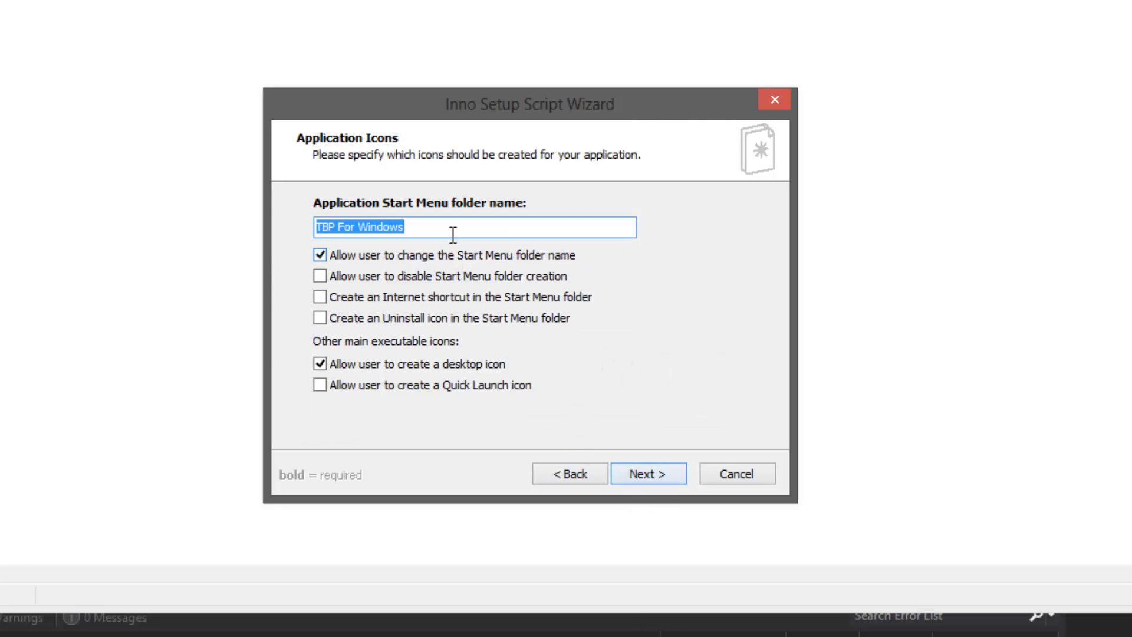
{"action": "left_click", "coordinate": [321, 276]}
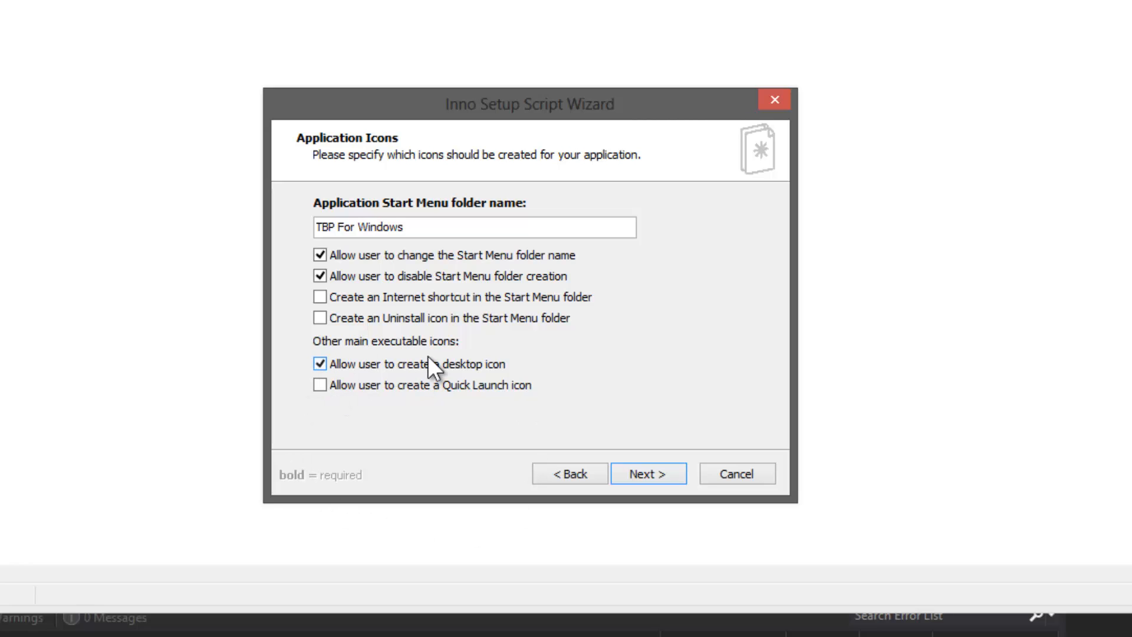
{"action": "left_click", "coordinate": [654, 477]}
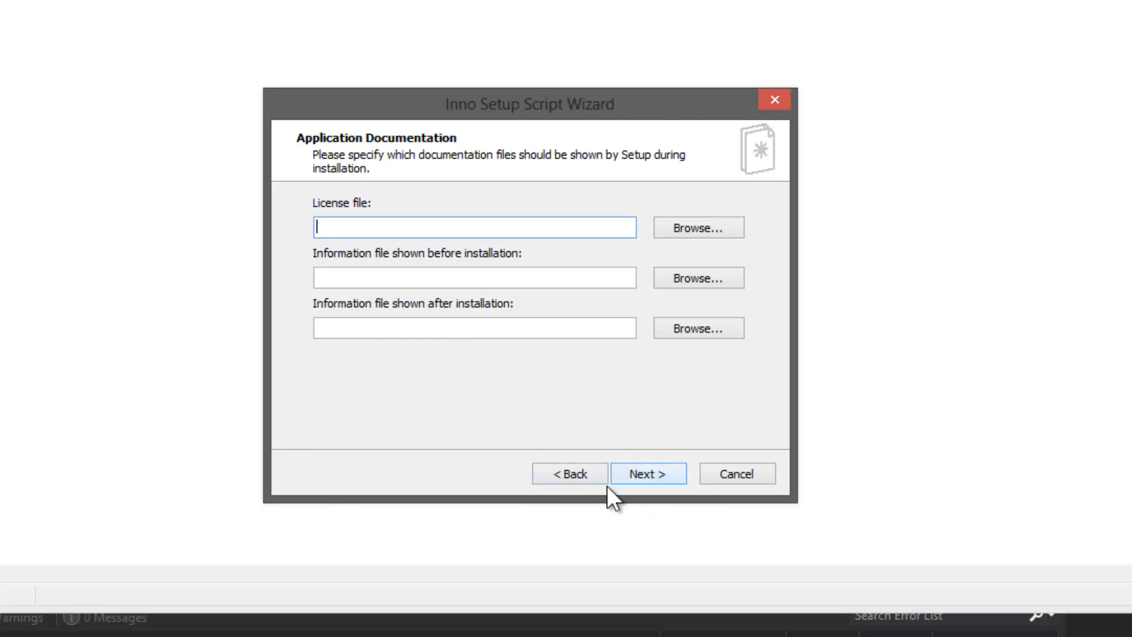
{"action": "left_click", "coordinate": [652, 478]}
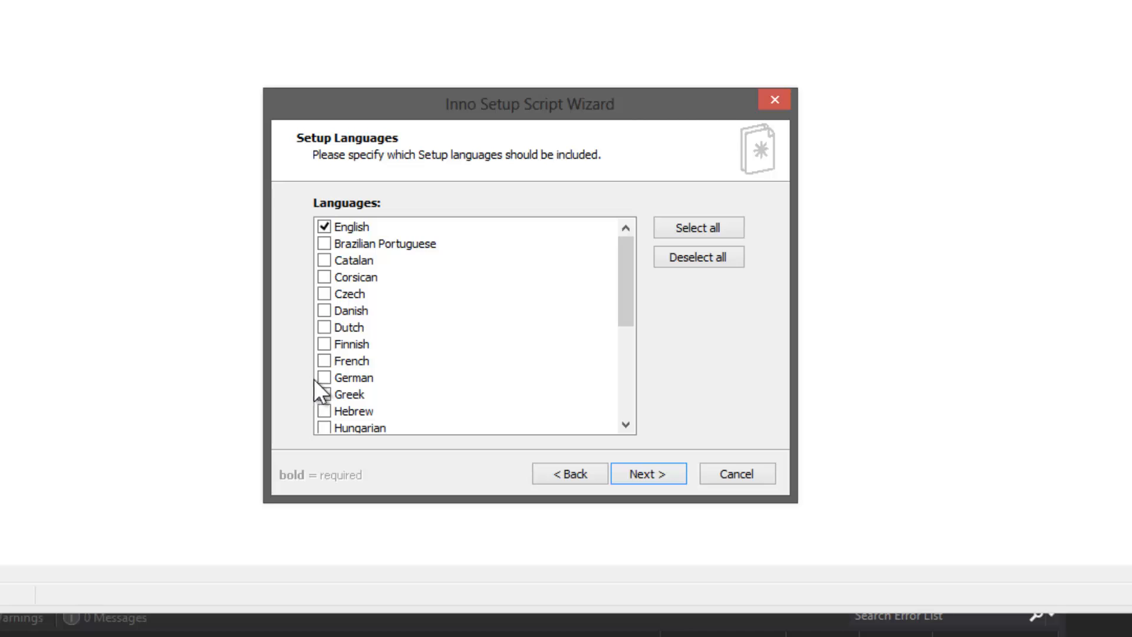
{"action": "left_click", "coordinate": [663, 475]}
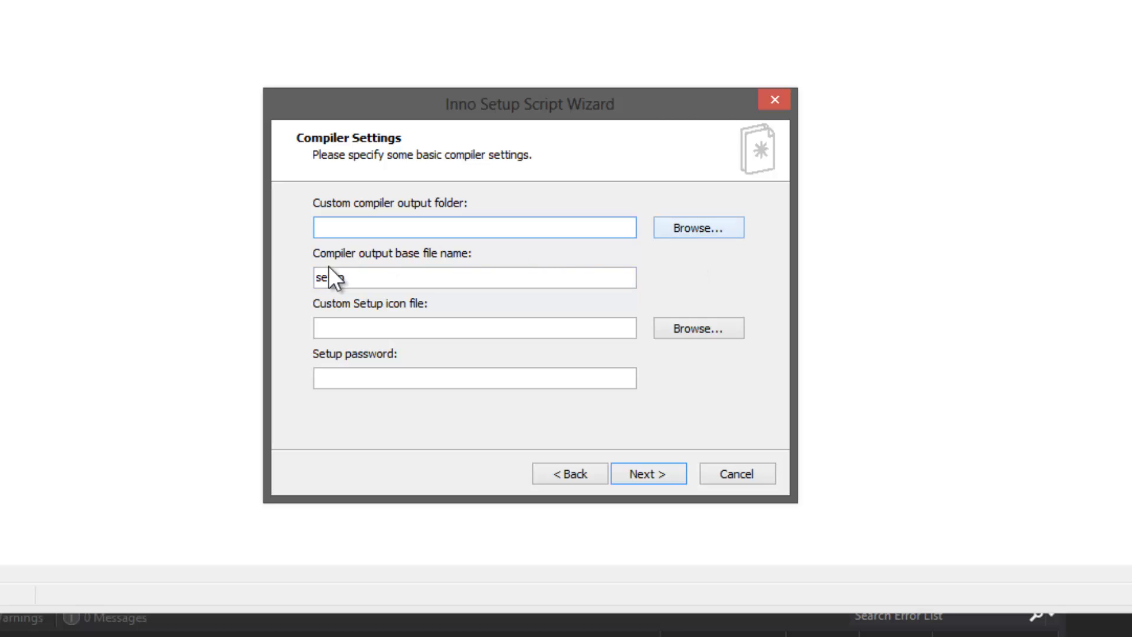
Browse for a custom output folder down to My Documents > Visual Studio 2012 > Projects > End User Based
{"action": "left_click", "coordinate": [707, 232]}
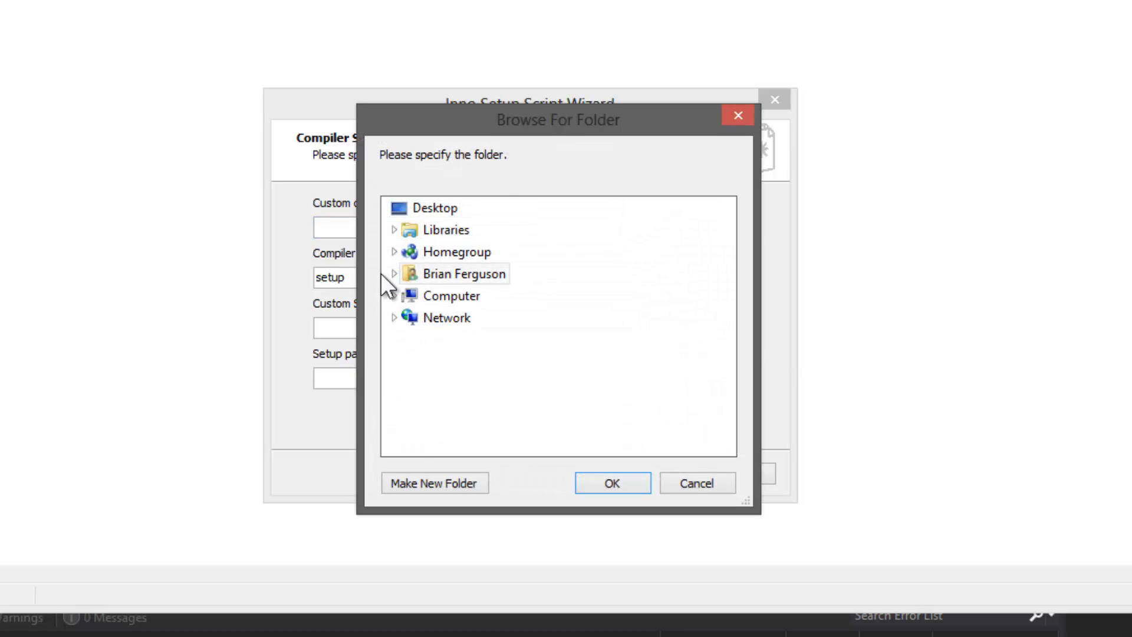
{"action": "left_click", "coordinate": [393, 273]}
{"action": "double_click", "coordinate": [476, 362]}
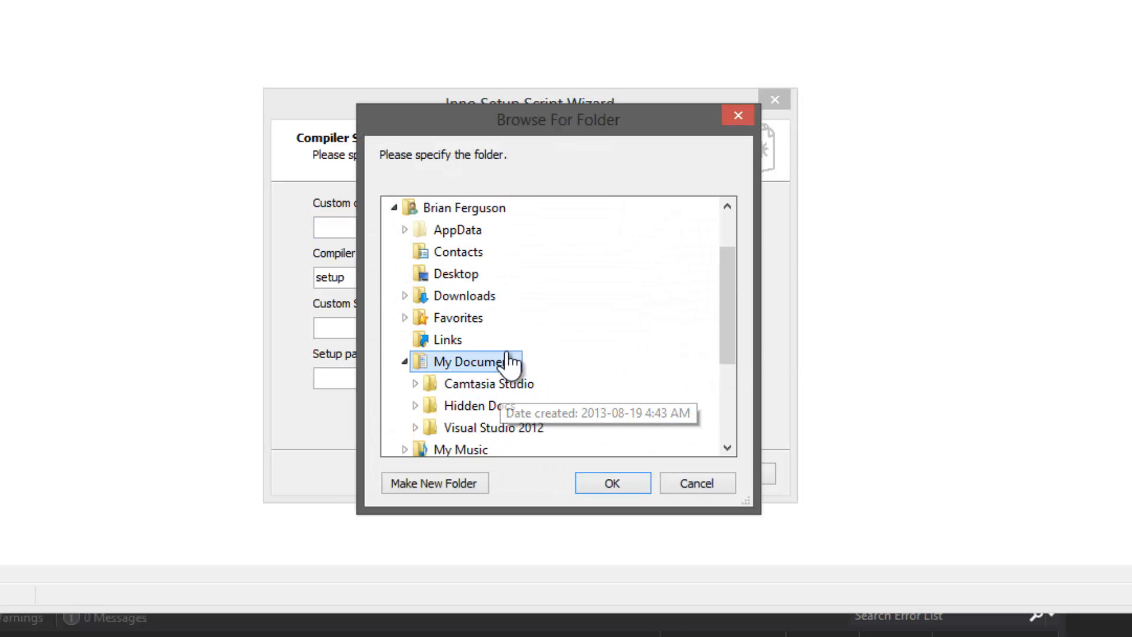
{"action": "double_click", "coordinate": [526, 427]}
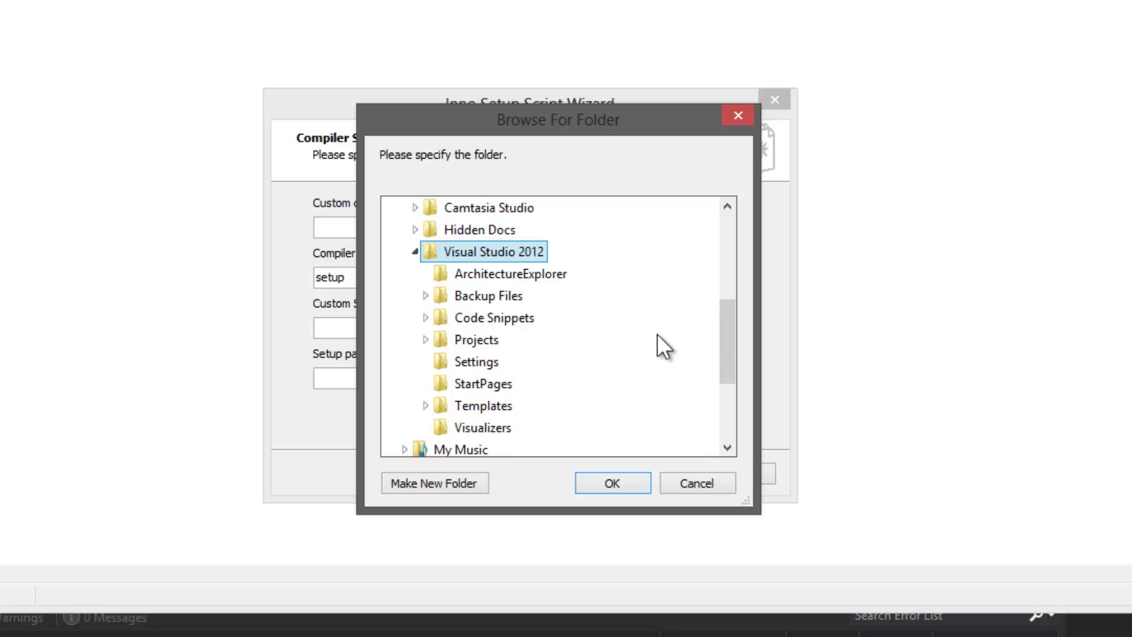
{"action": "double_click", "coordinate": [476, 339]}
{"action": "double_click", "coordinate": [527, 339]}
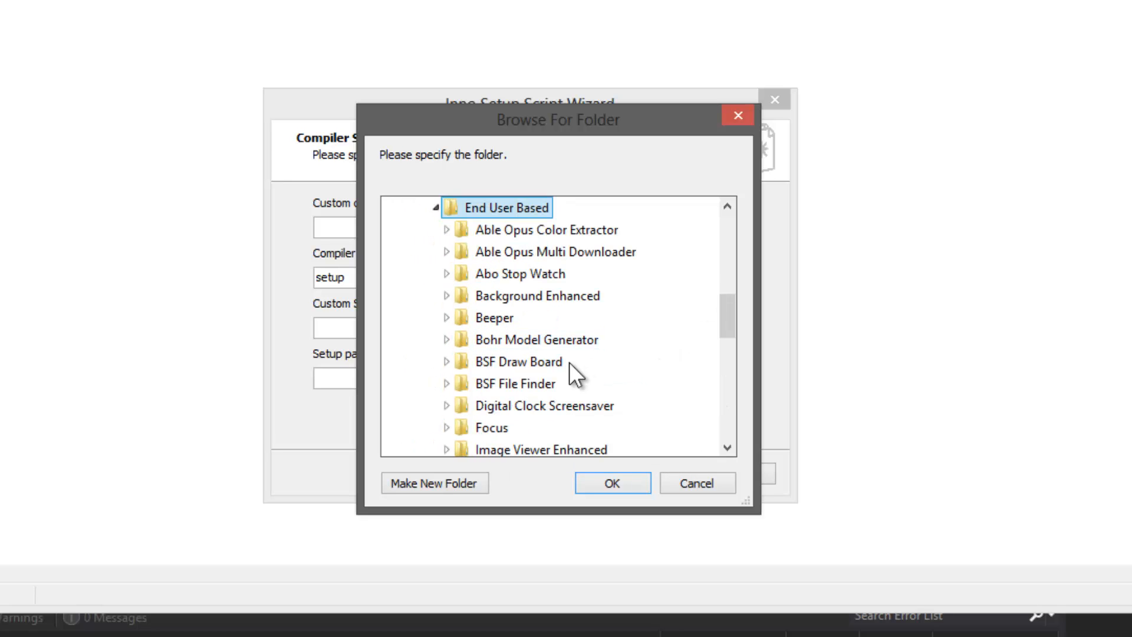
{"action": "scroll", "coordinate": [527, 327], "scroll_direction": "down", "scroll_amount": 2}
{"action": "left_click", "coordinate": [527, 339]}
{"action": "scroll", "coordinate": [574, 362], "scroll_direction": "down", "scroll_amount": 2}
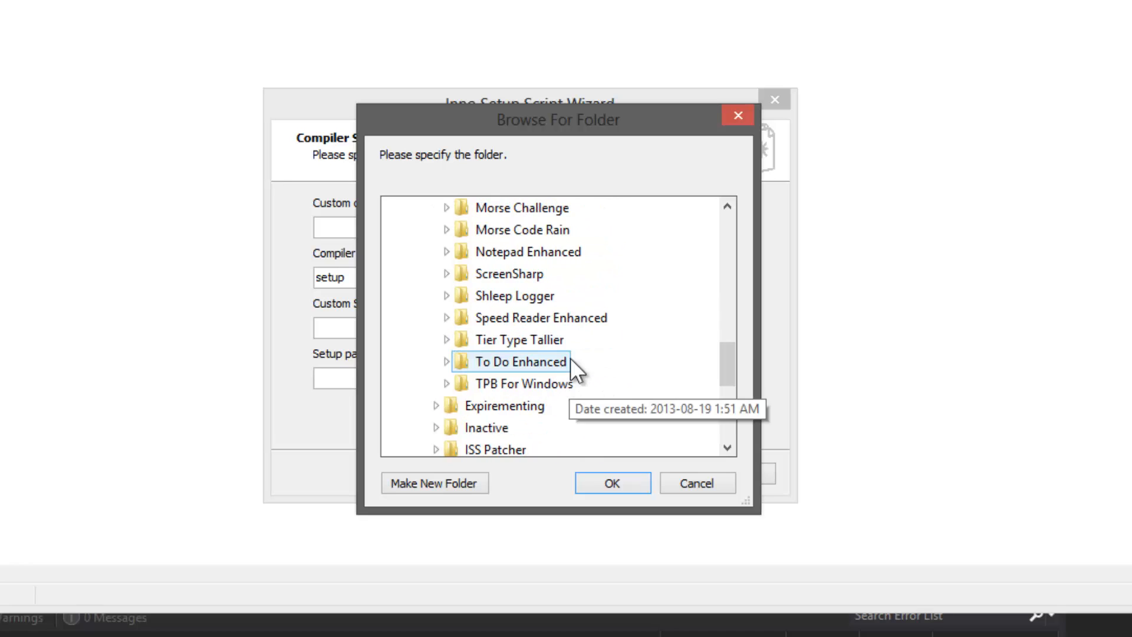
Set the TPB For Windows folder as compiler output with base file name 'TBP Setup', then continue to the Preprocessor page
{"action": "left_click", "coordinate": [548, 386]}
{"action": "double_click", "coordinate": [549, 385]}
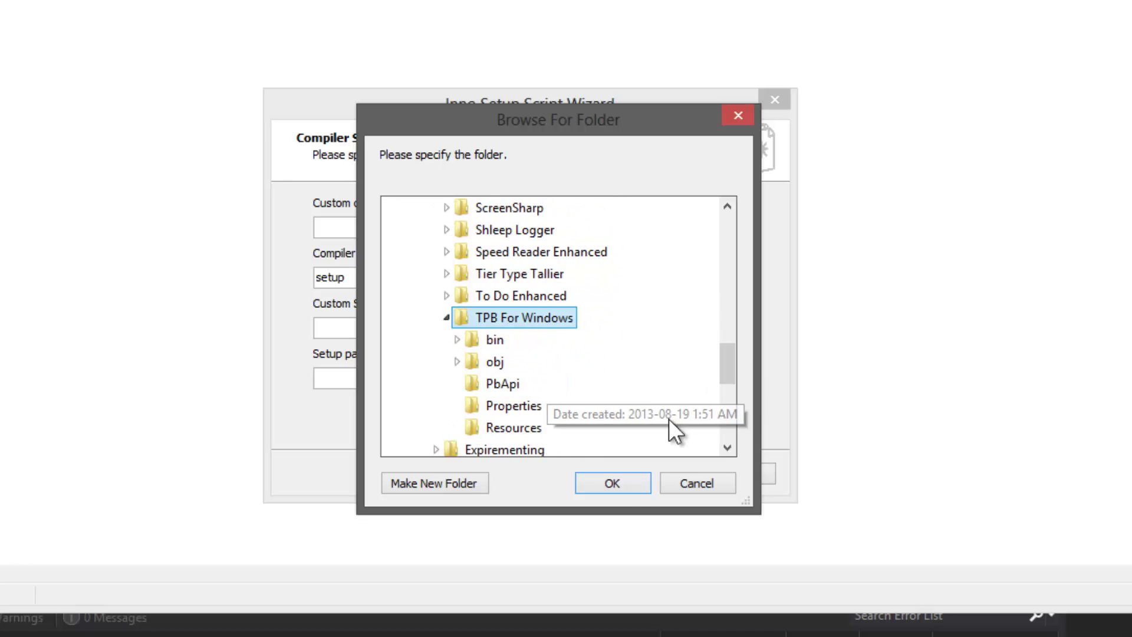
{"action": "left_click", "coordinate": [611, 482]}
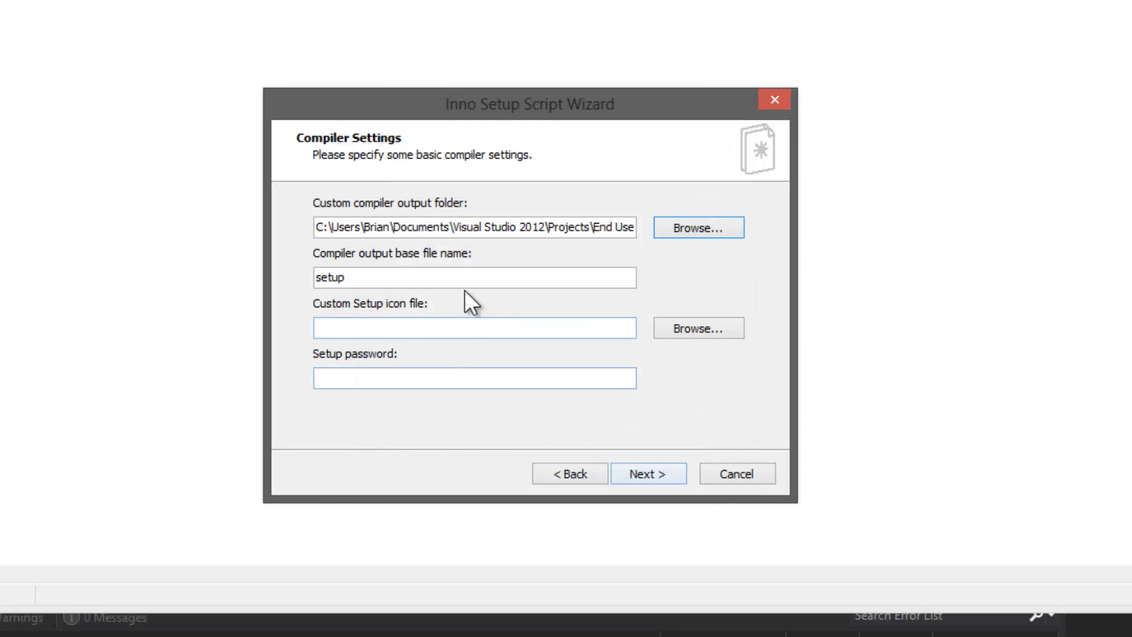
{"action": "double_click", "coordinate": [447, 277]}
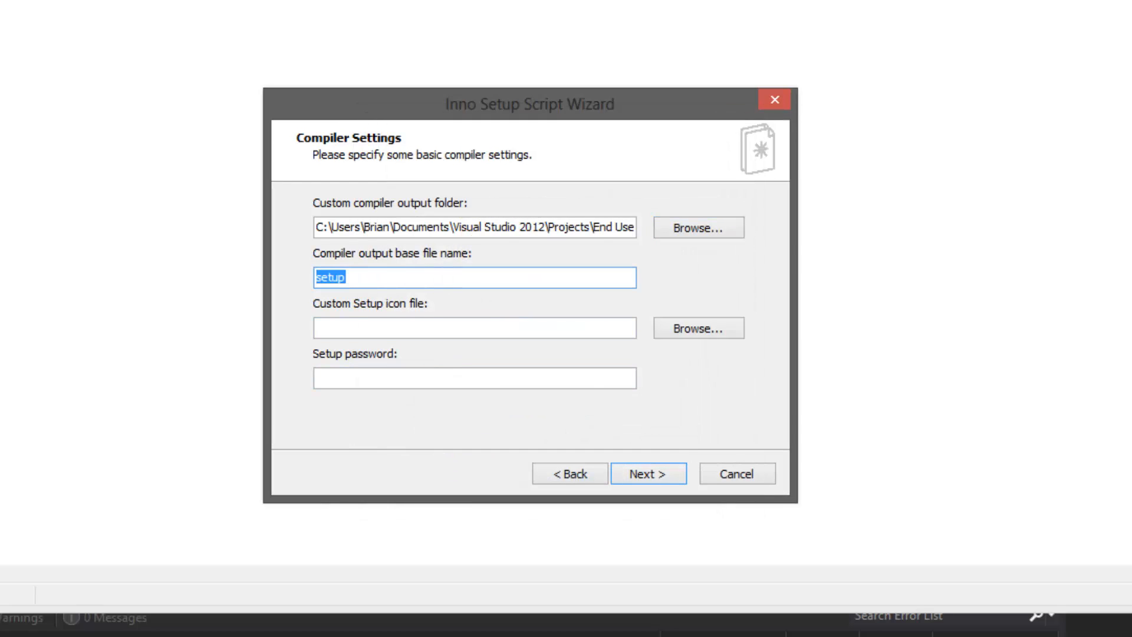
{"action": "type", "text": "TBP"}
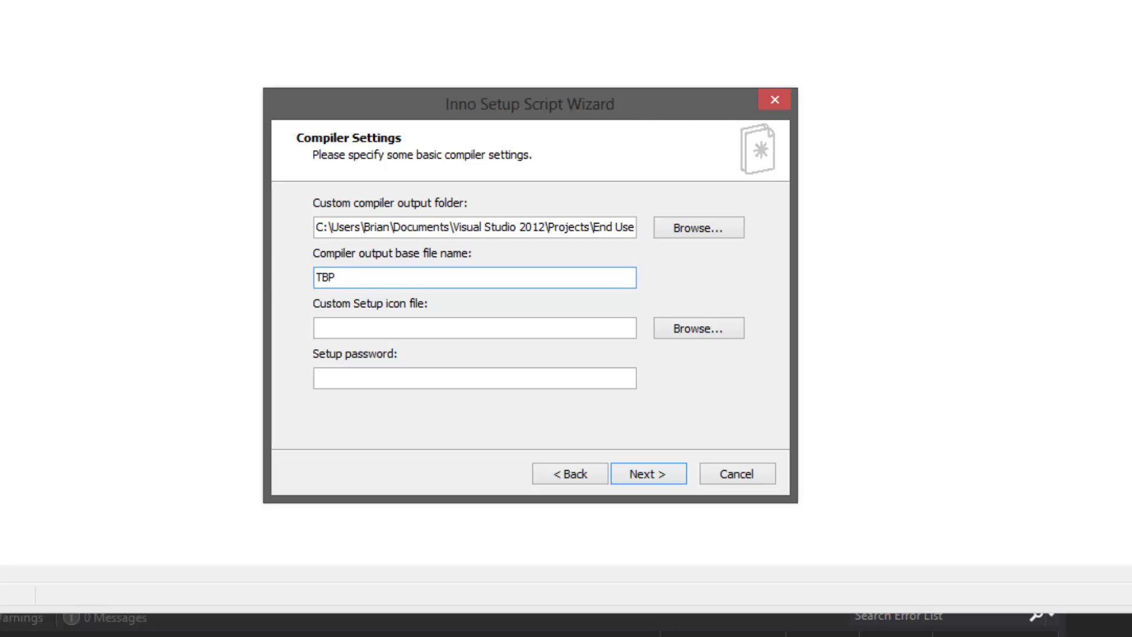
{"action": "type", "text": " Setup"}
{"action": "left_click", "coordinate": [520, 324]}
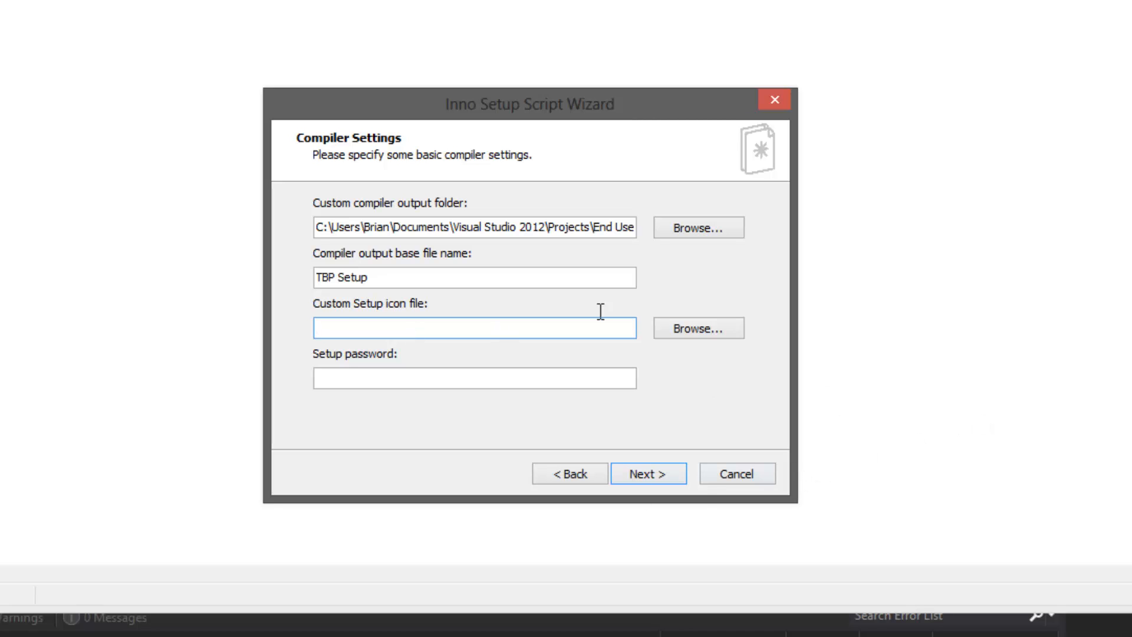
{"action": "left_click", "coordinate": [642, 472]}
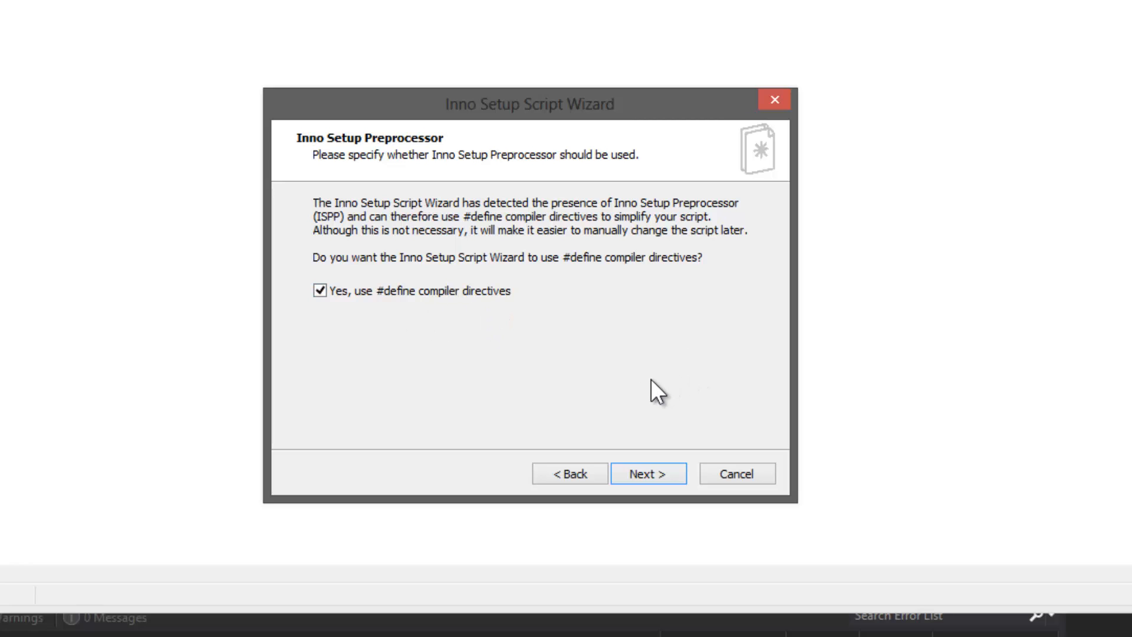
Keep the #define compiler directives and finish the wizard to generate the script
{"action": "left_click", "coordinate": [651, 477]}
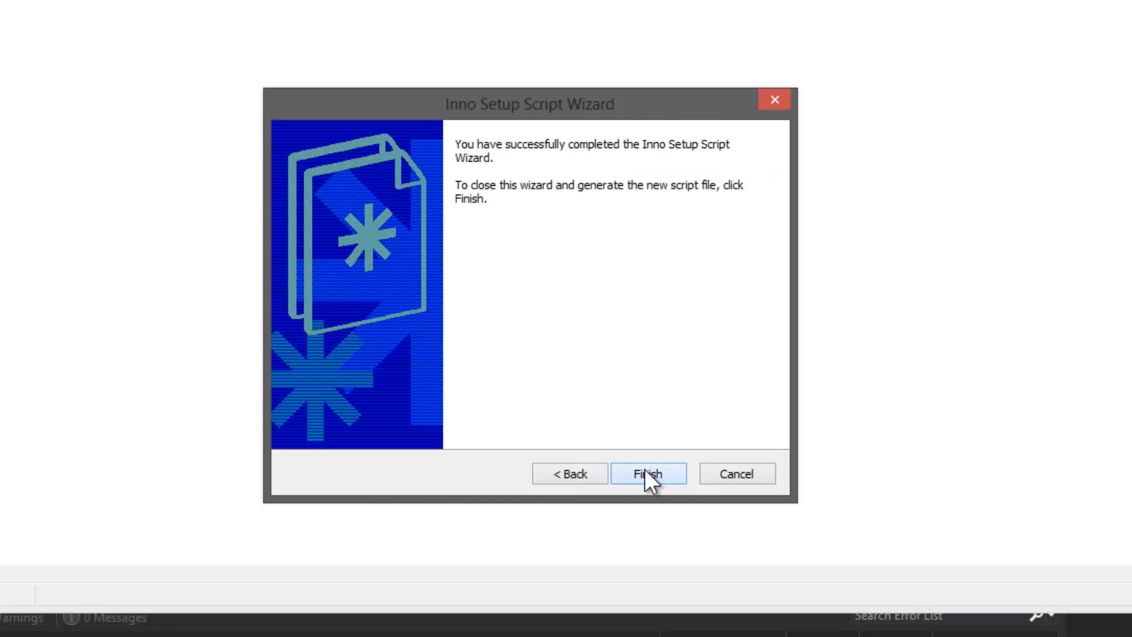
{"action": "left_click", "coordinate": [645, 468]}
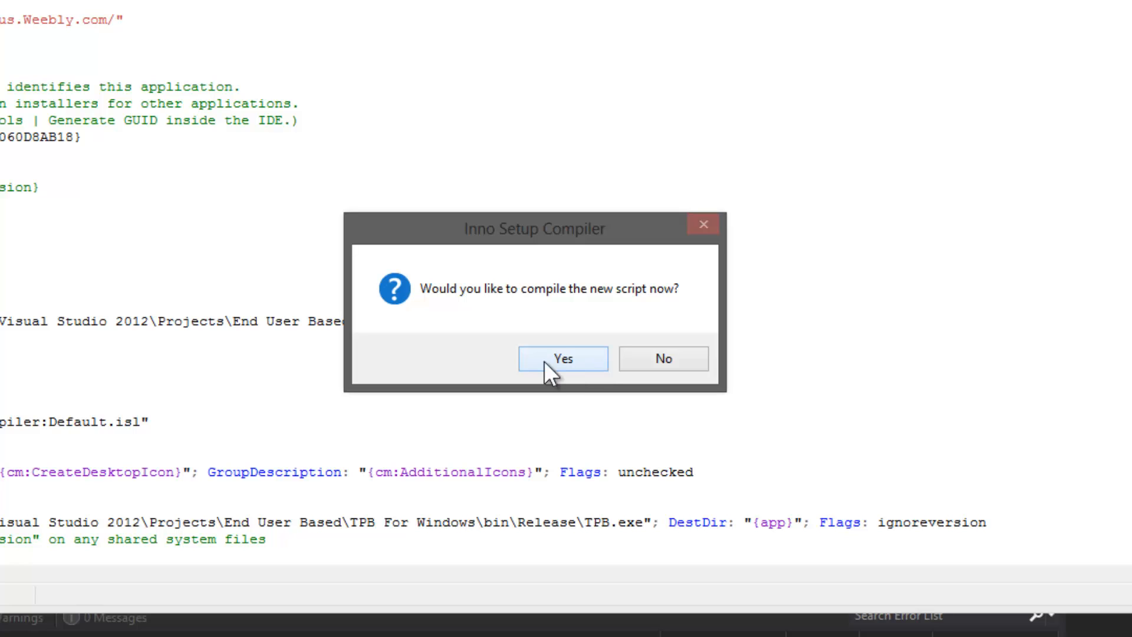
Save the script as InnoSetpScript in the TPB For Windows folder and compile it
{"action": "left_click", "coordinate": [558, 363]}
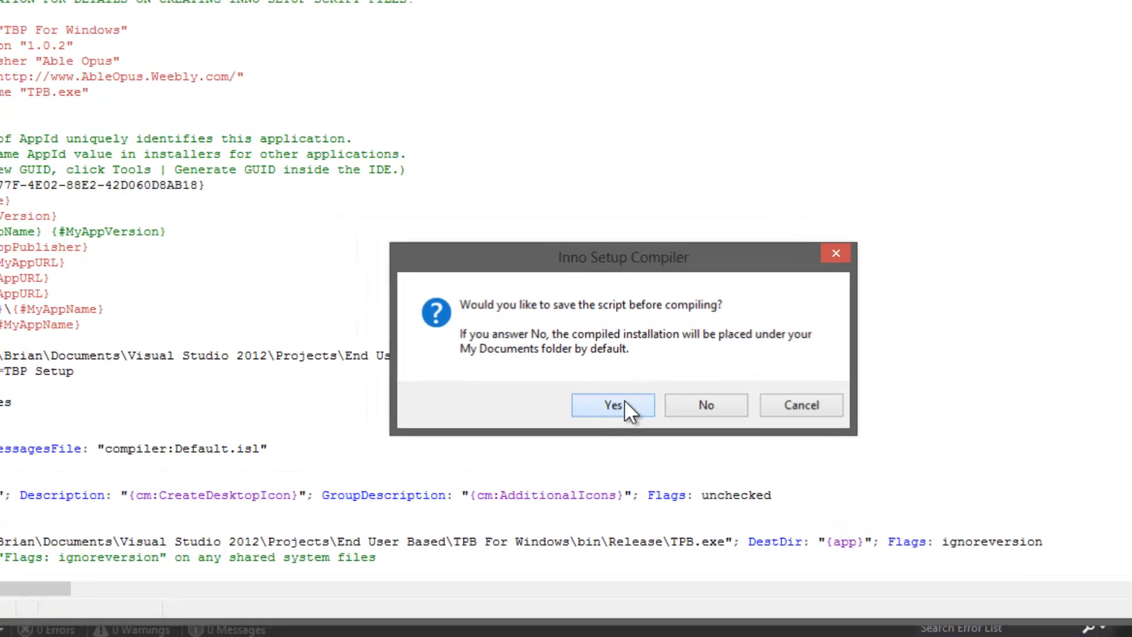
{"action": "left_click", "coordinate": [530, 372]}
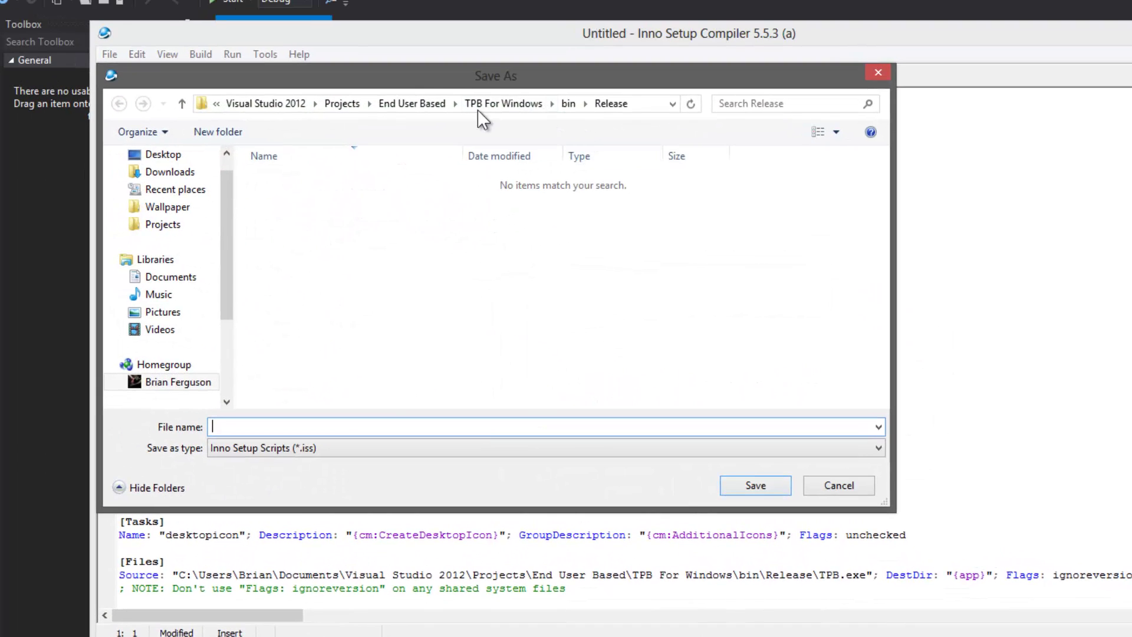
{"action": "left_click", "coordinate": [502, 103]}
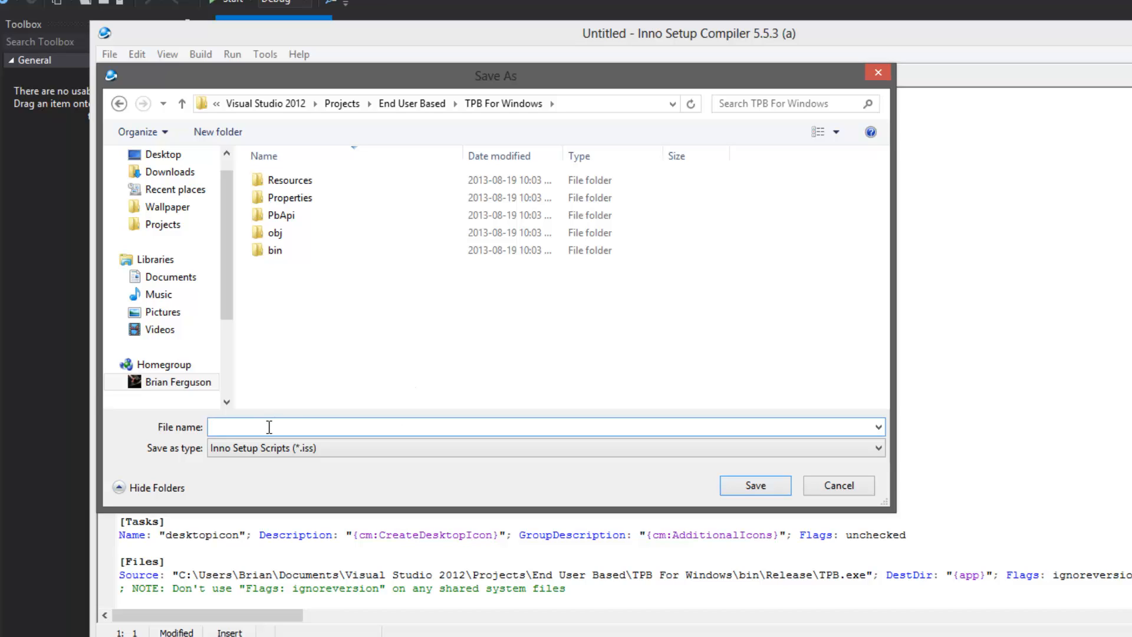
{"action": "type", "text": "InnoSetu"}
{"action": "key", "text": "BackSpace"}
{"action": "type", "text": "pScript"}
{"action": "key", "text": "Return"}
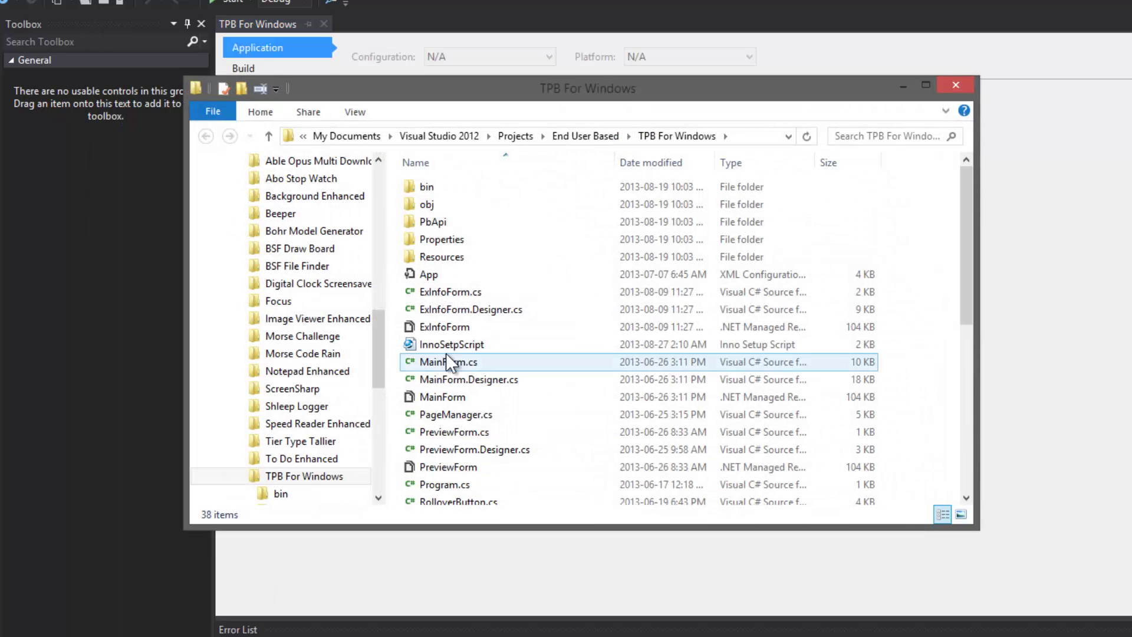
Launch the built 'TBP Setup' installer from the TPB For Windows project folder
{"action": "left_click", "coordinate": [458, 347]}
{"action": "scroll", "coordinate": [458, 350], "scroll_direction": "down", "scroll_amount": 3}
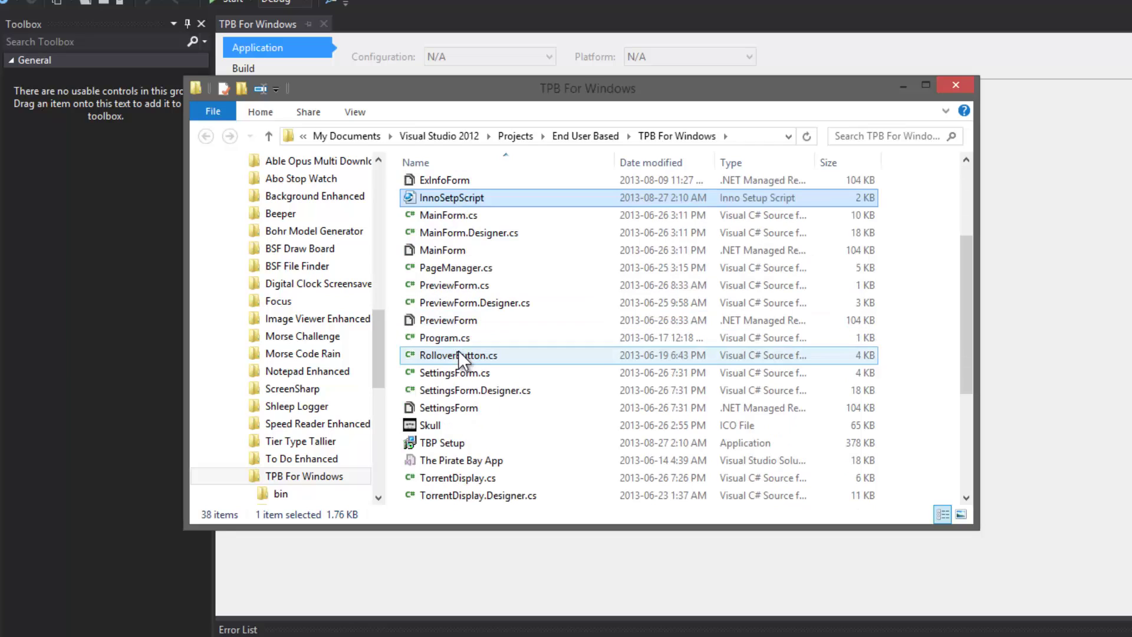
{"action": "left_click", "coordinate": [476, 441]}
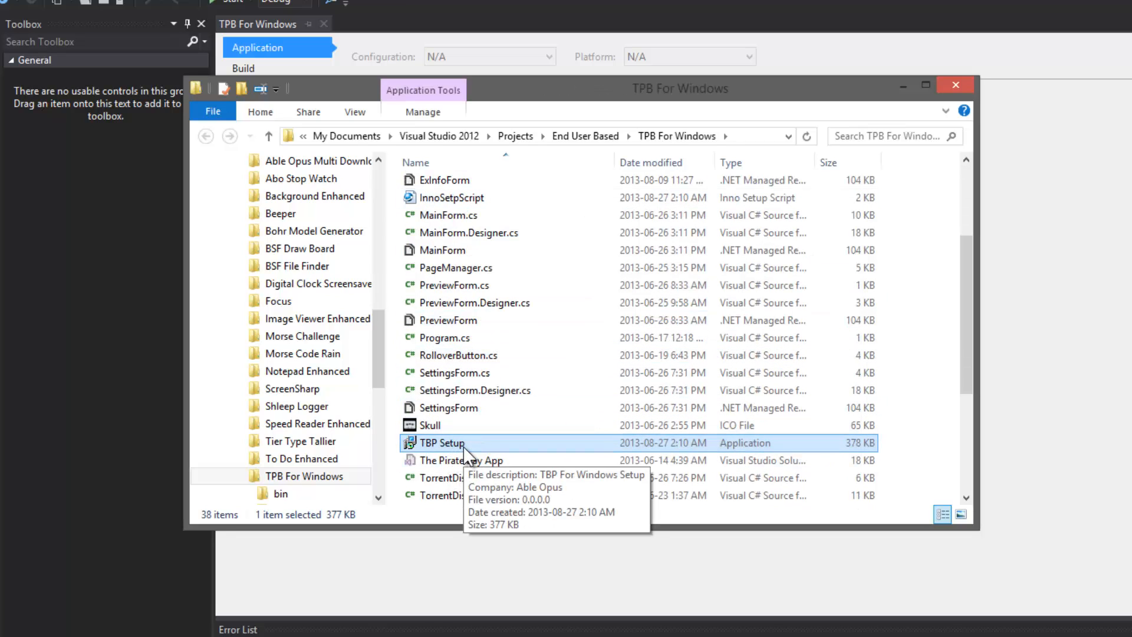
{"action": "left_click", "coordinate": [484, 200]}
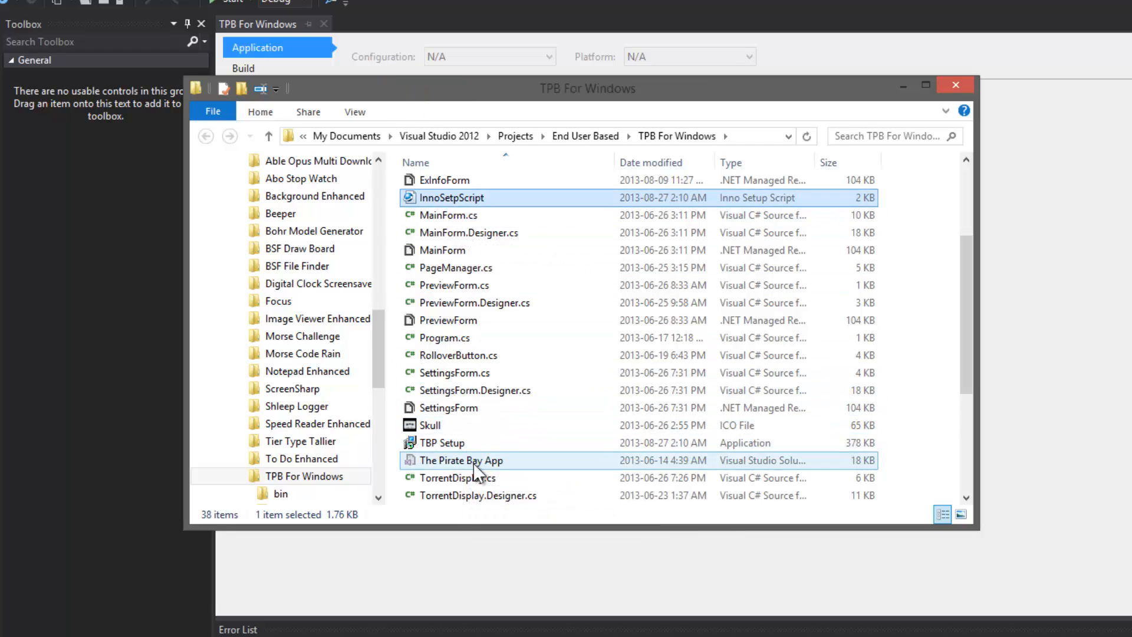
{"action": "left_click", "coordinate": [442, 443]}
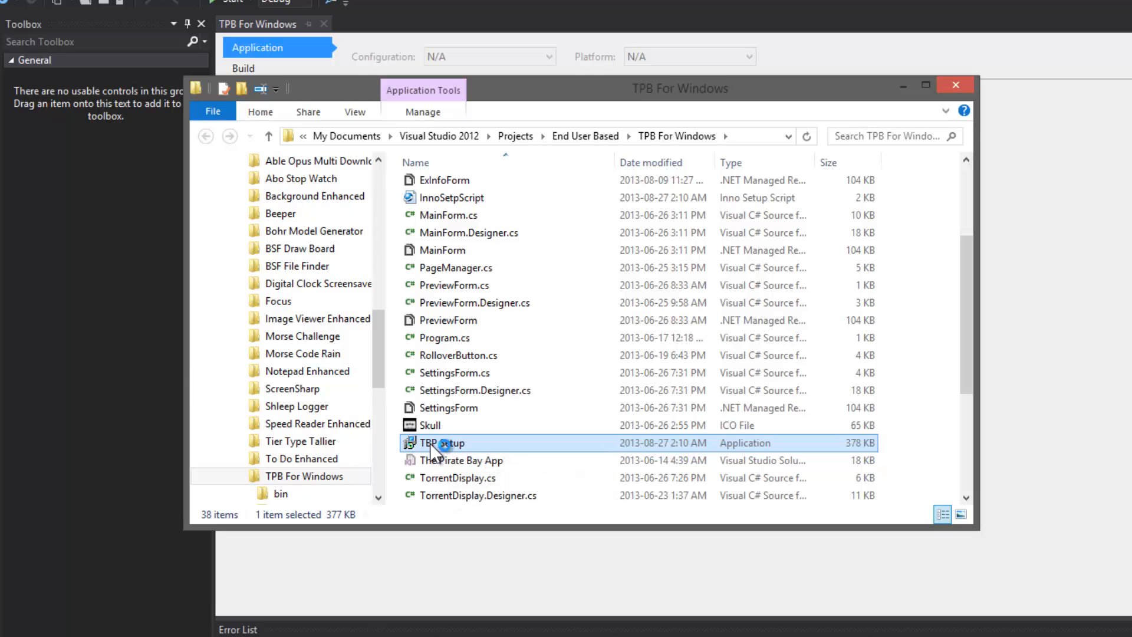
{"action": "double_click", "coordinate": [432, 445]}
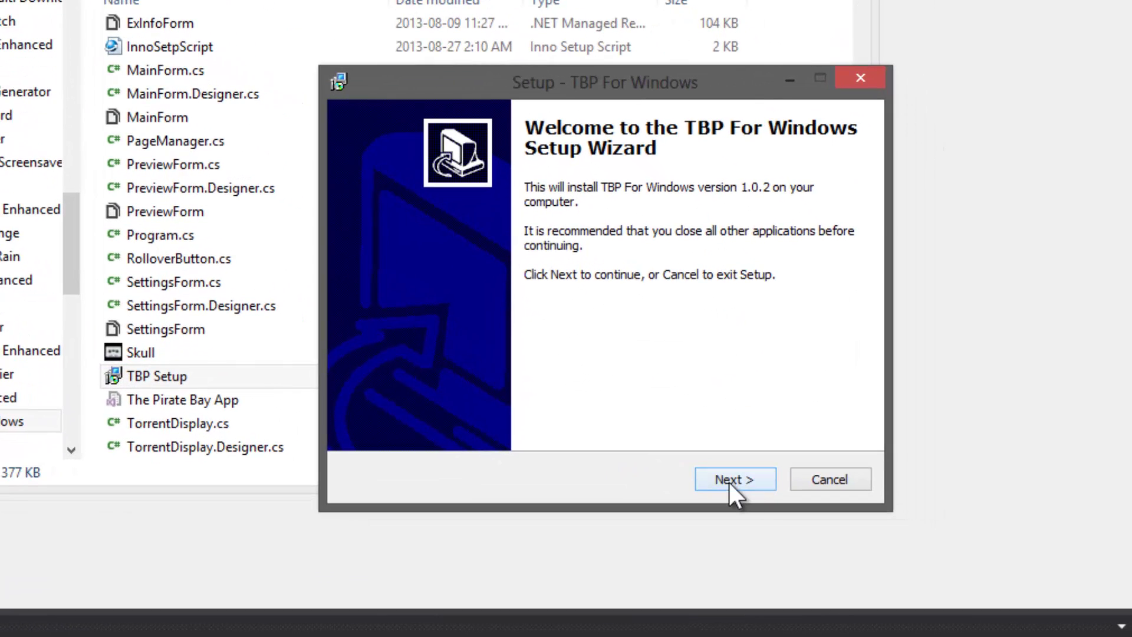
Accept the default Program Files destination and Start Menu folder in the TBP For Windows setup
{"action": "left_click", "coordinate": [734, 482]}
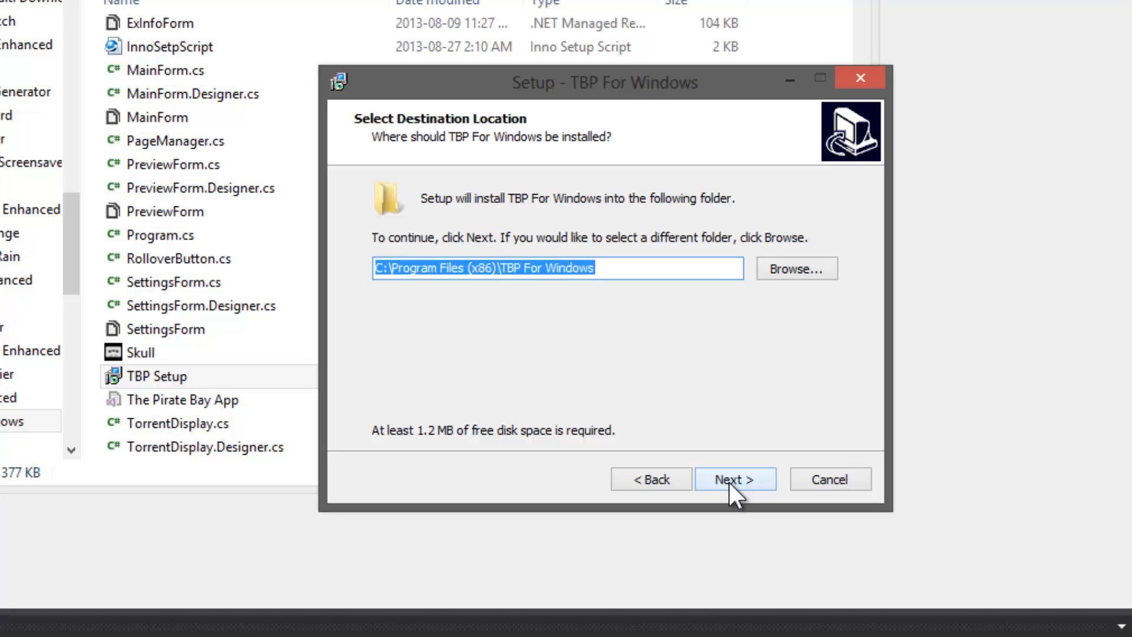
{"action": "left_click", "coordinate": [734, 483]}
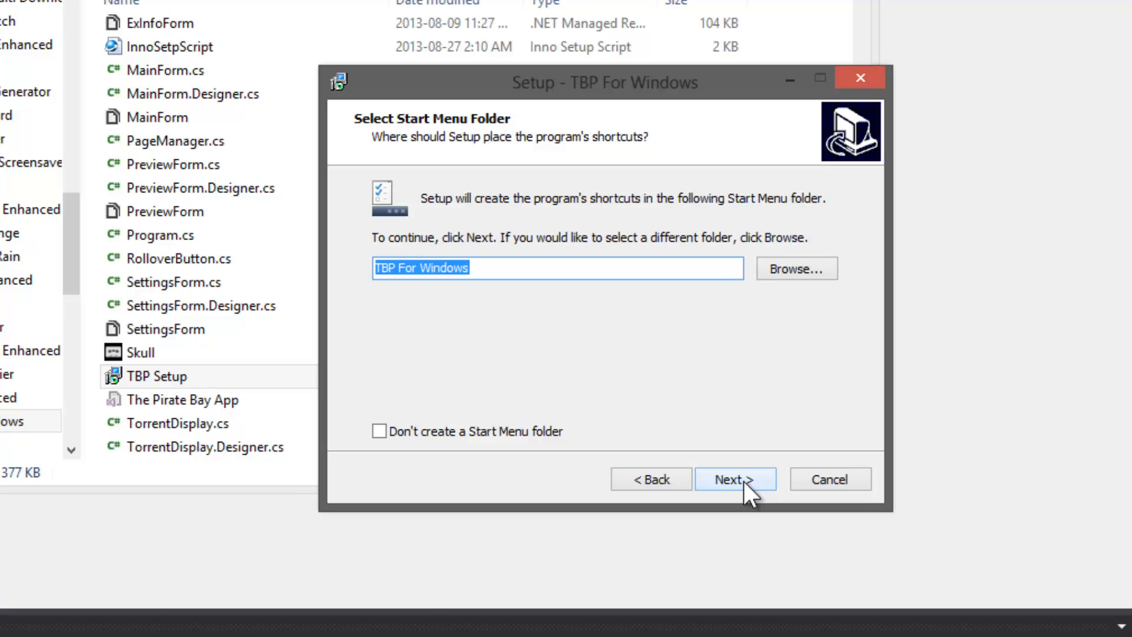
{"action": "left_click", "coordinate": [744, 481]}
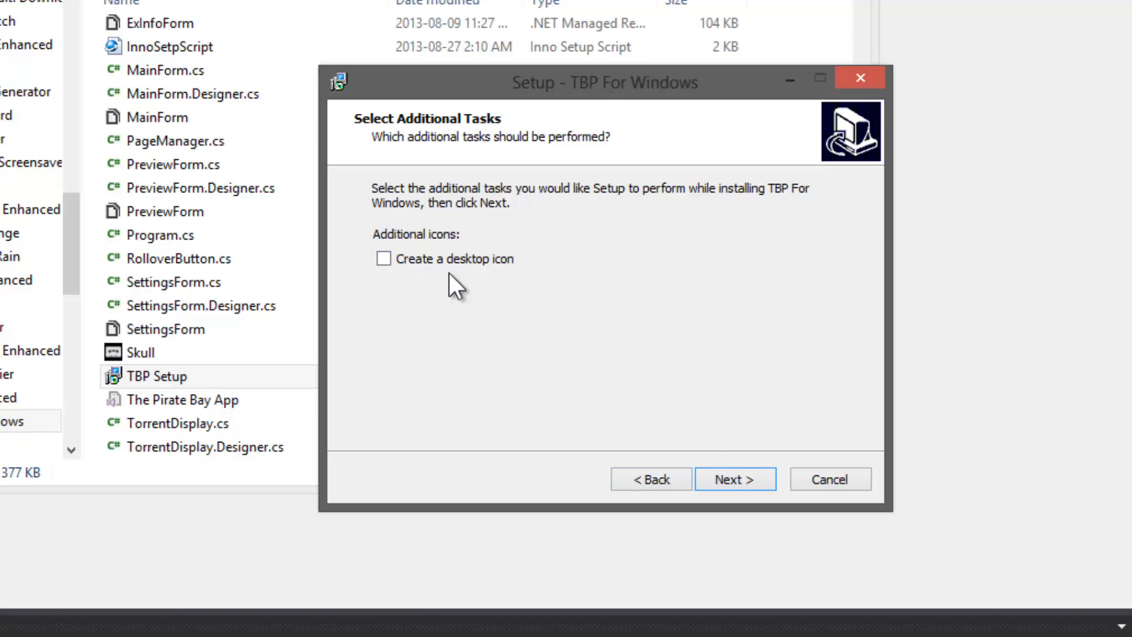
Enable 'Create a desktop icon', install TBP For Windows and finish the wizard
{"action": "left_click", "coordinate": [476, 257]}
{"action": "left_click", "coordinate": [735, 481]}
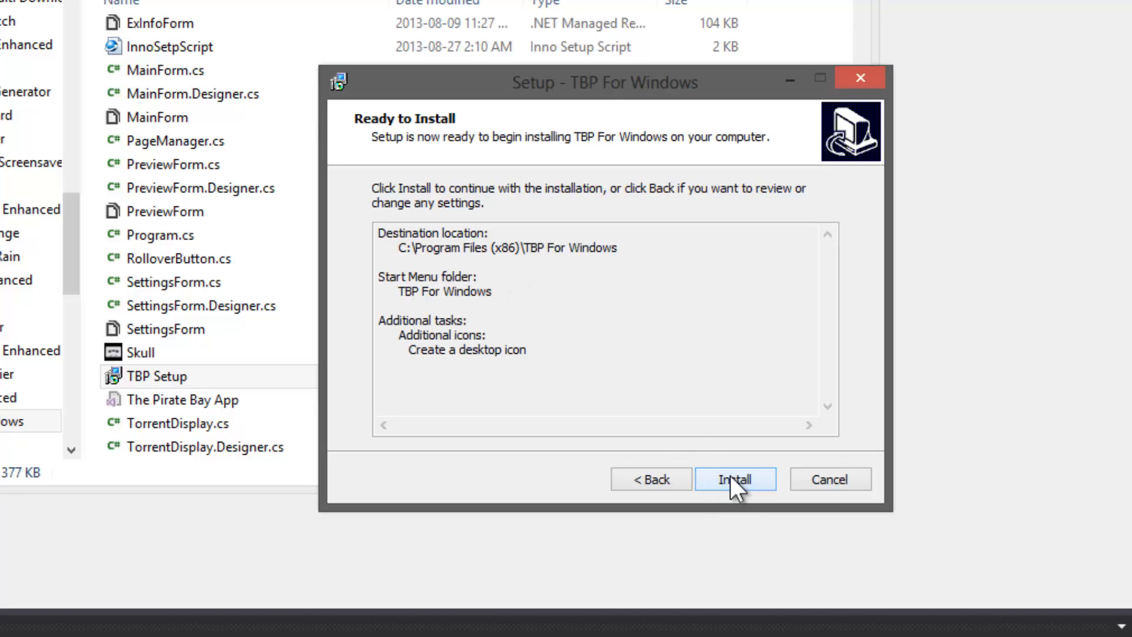
{"action": "left_click", "coordinate": [734, 482]}
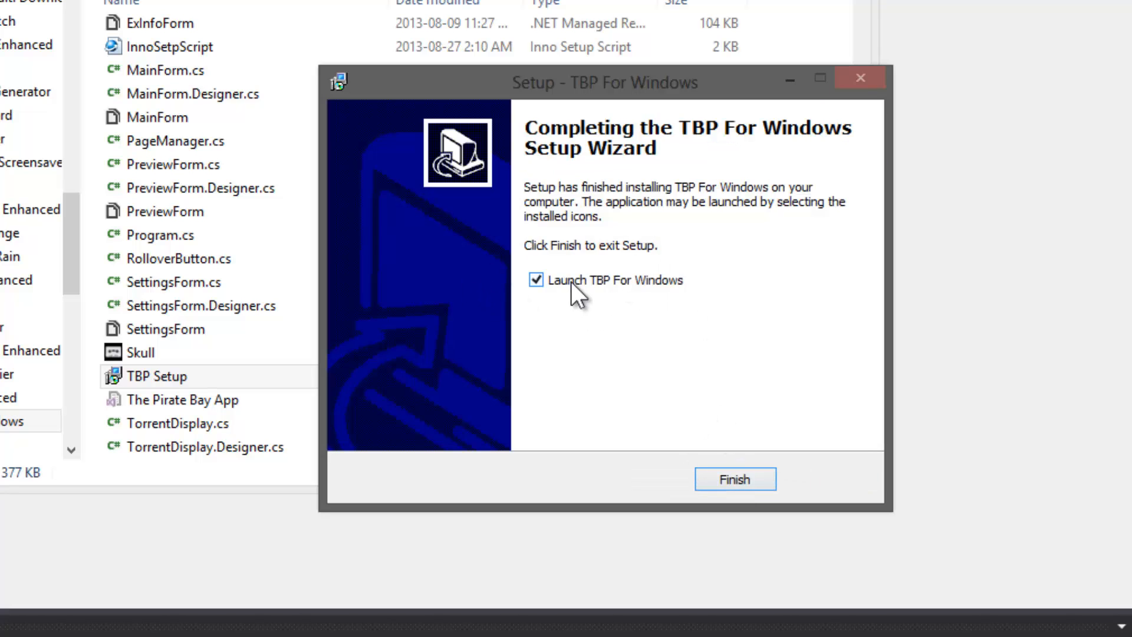
{"action": "left_click", "coordinate": [734, 478]}
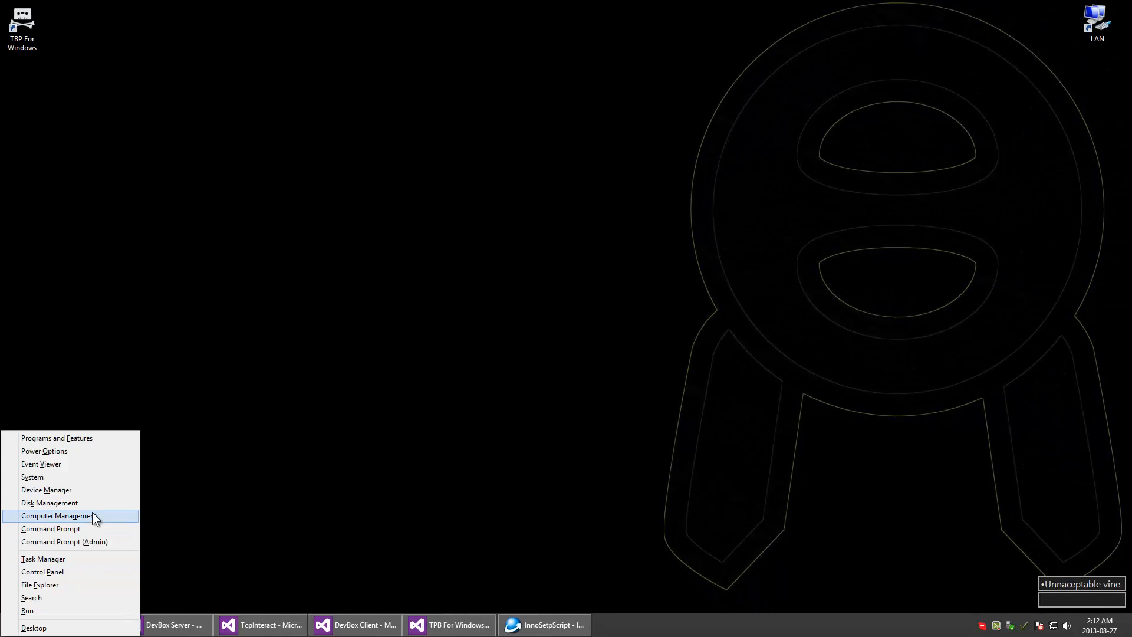
Bring up Control Panel's installed programs list, closing and reopening it from Inno Setup
{"action": "left_click", "coordinate": [70, 571]}
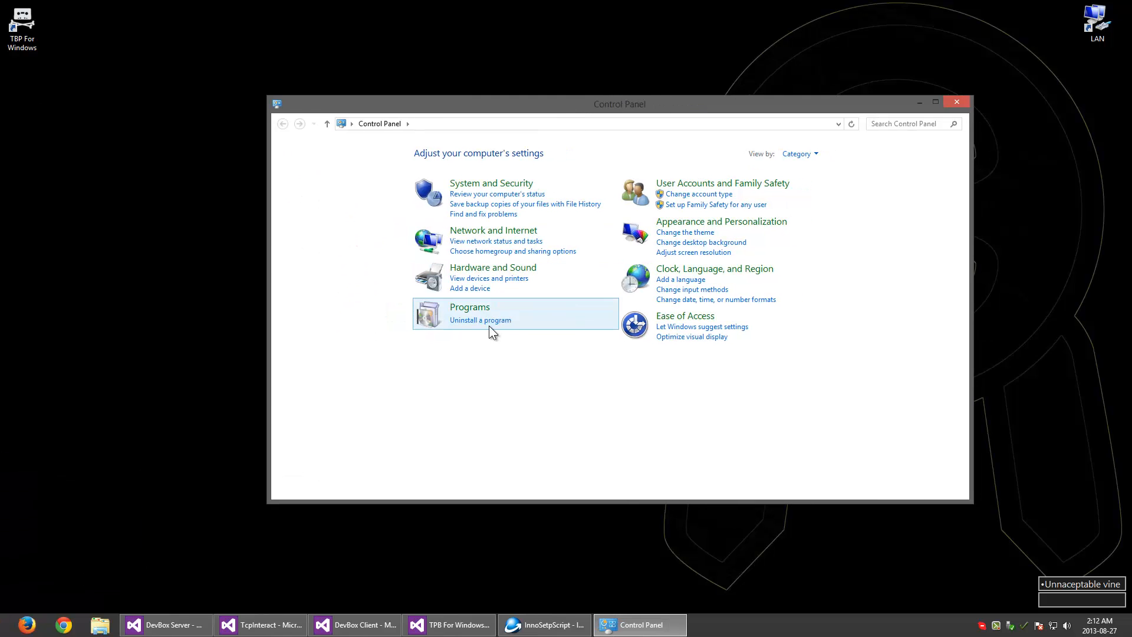
{"action": "left_click", "coordinate": [490, 325]}
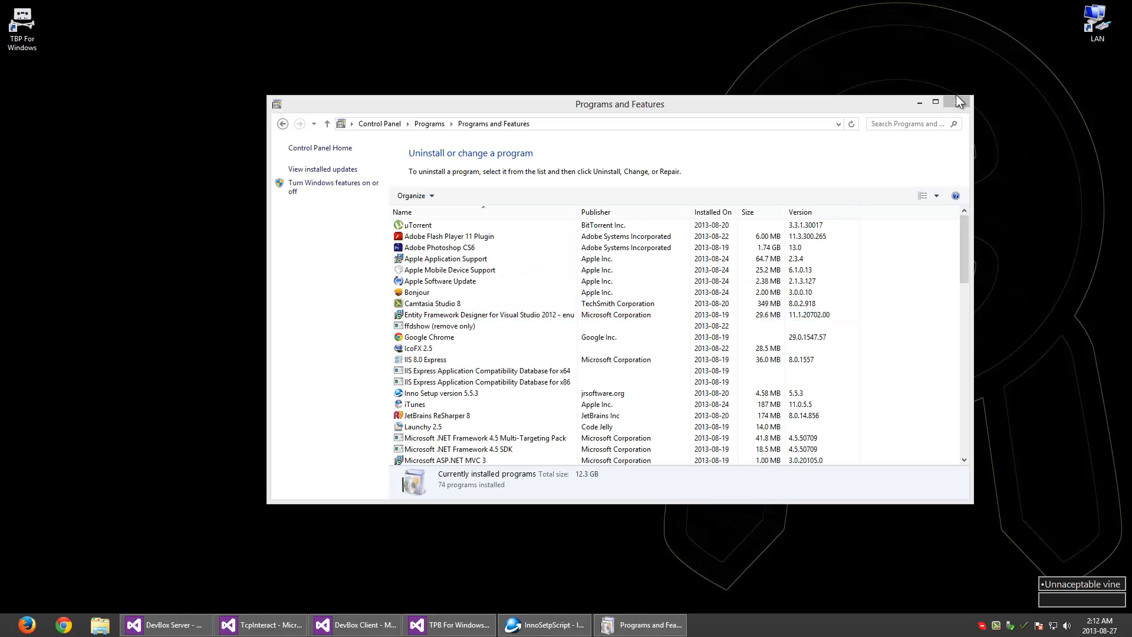
{"action": "key", "text": "alt+F4"}
{"action": "left_click", "coordinate": [543, 624]}
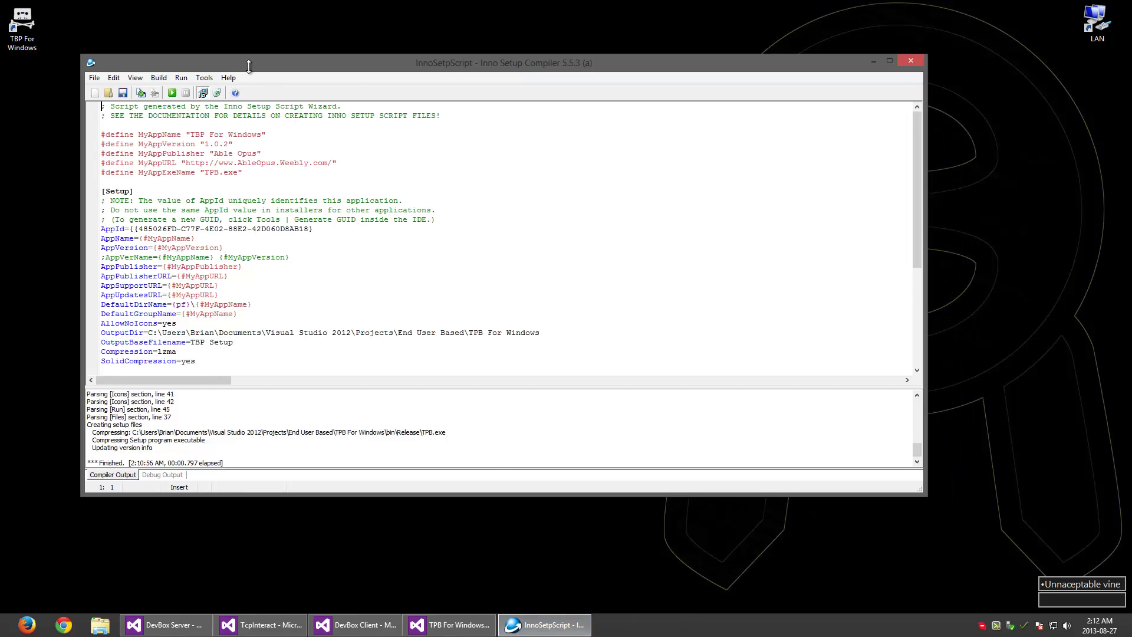
{"action": "left_click", "coordinate": [204, 77]}
{"action": "left_click", "coordinate": [247, 93]}
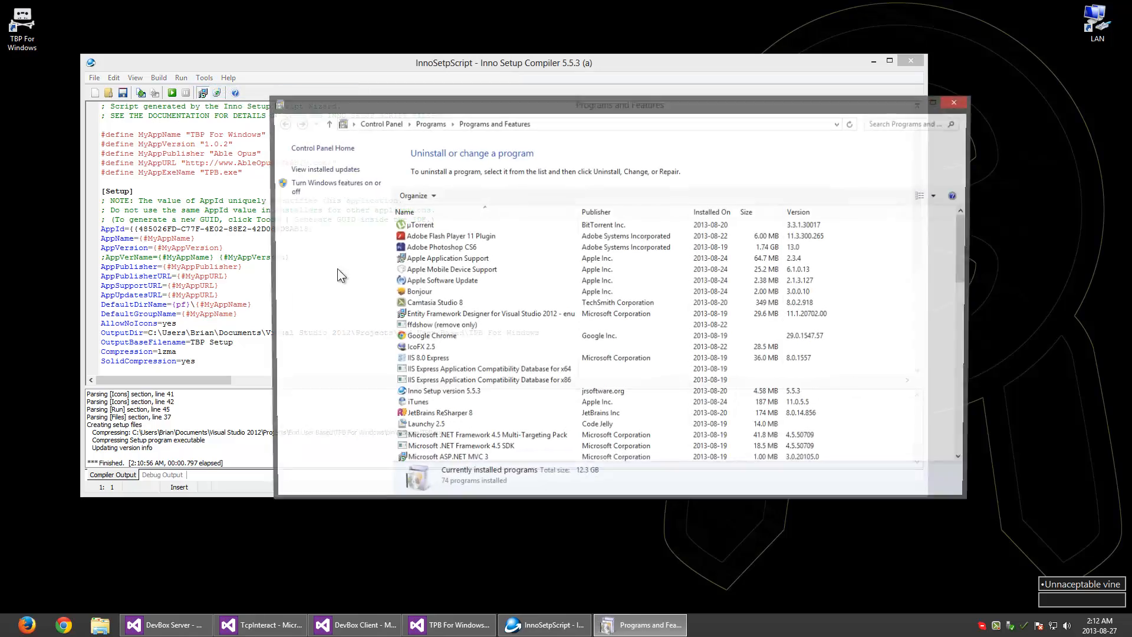
Confirm TBP For Windows 1.0.2 by Able Opus is listed, then close the programs list
{"action": "left_click", "coordinate": [442, 392]}
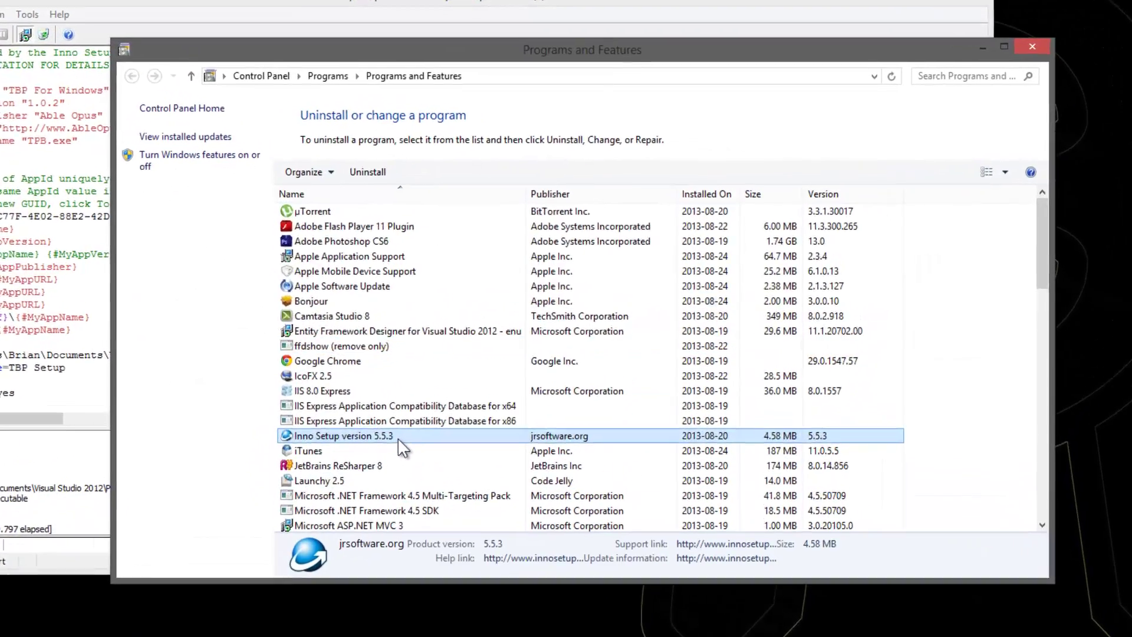
{"action": "scroll", "coordinate": [399, 439], "scroll_direction": "down", "scroll_amount": 4}
{"action": "scroll", "coordinate": [377, 448], "scroll_direction": "down", "scroll_amount": 5}
{"action": "scroll", "coordinate": [377, 449], "scroll_direction": "down", "scroll_amount": 2}
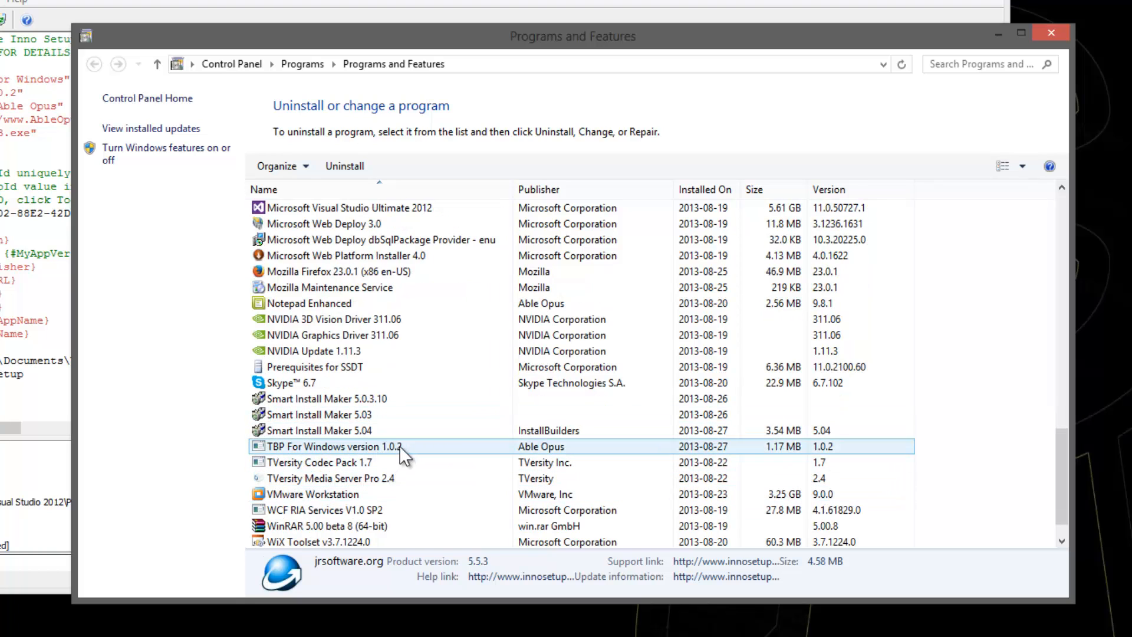
{"action": "left_click", "coordinate": [398, 445]}
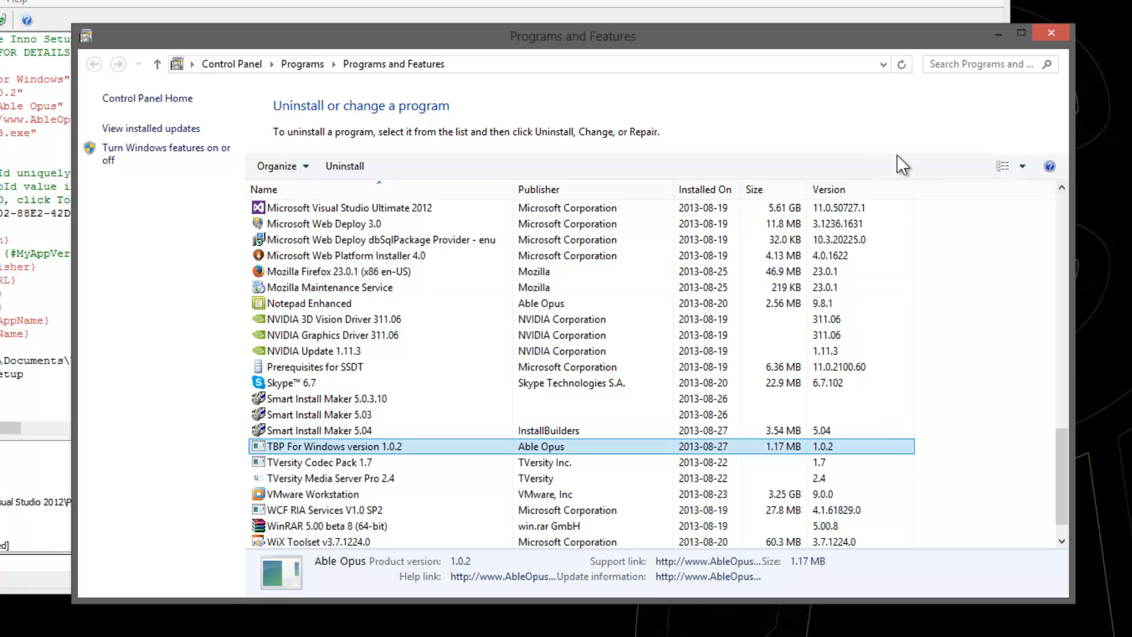
{"action": "left_click", "coordinate": [1052, 33]}
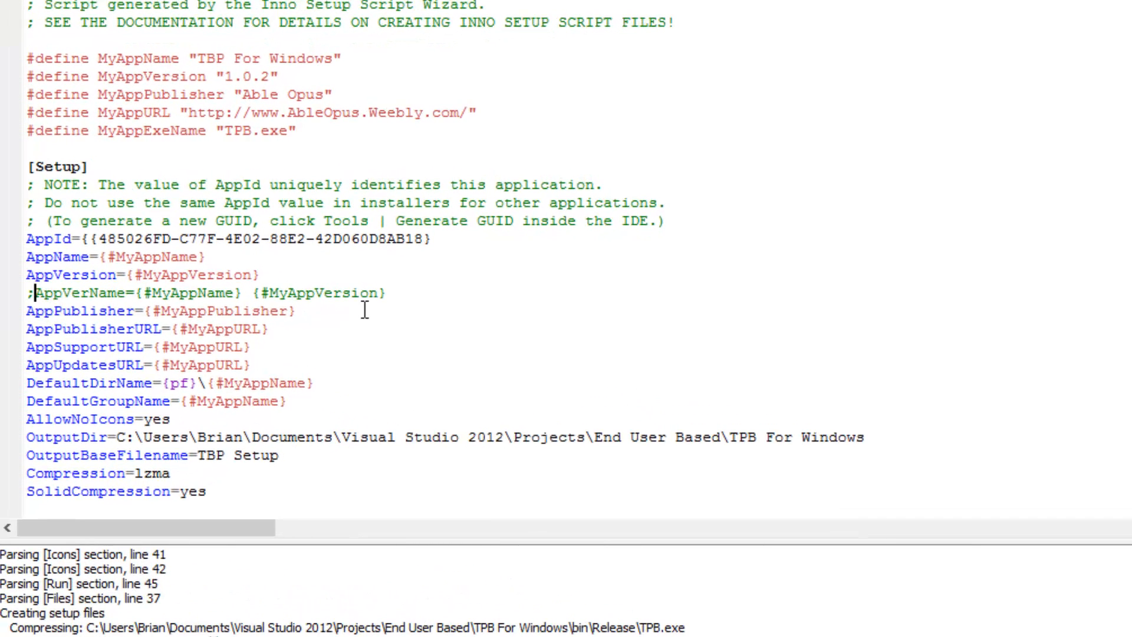
Uncomment AppVerName and trim it to just {#MyAppName}, removing {#MyAppVersion}
{"action": "key", "text": "Delete"}
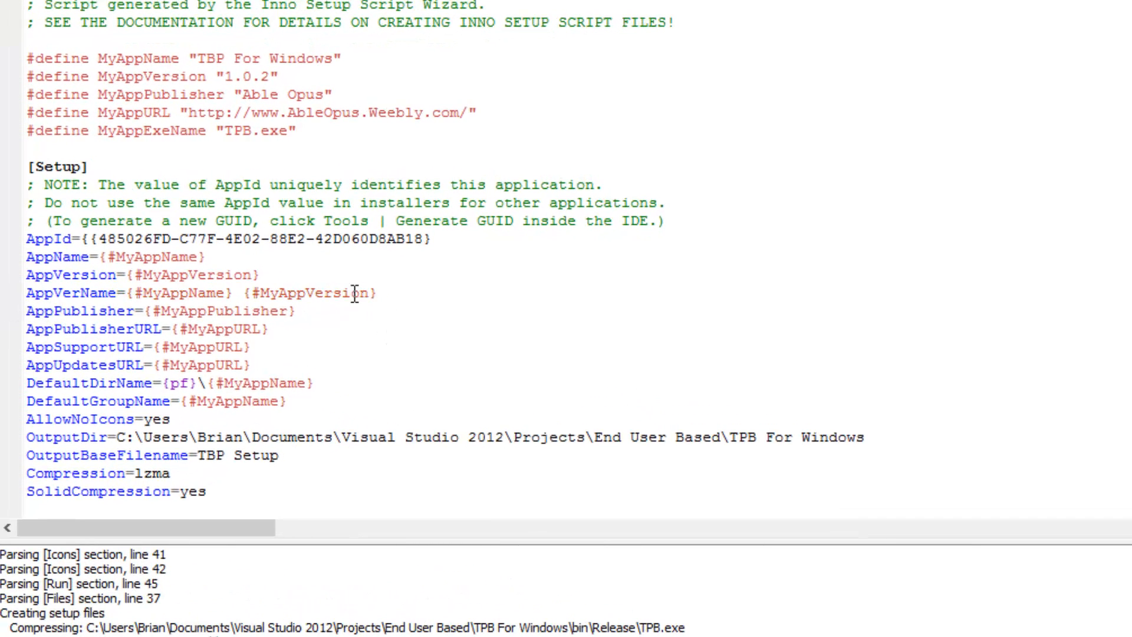
{"action": "left_click_drag", "start_coordinate": [387, 293], "coordinate": [234, 293]}
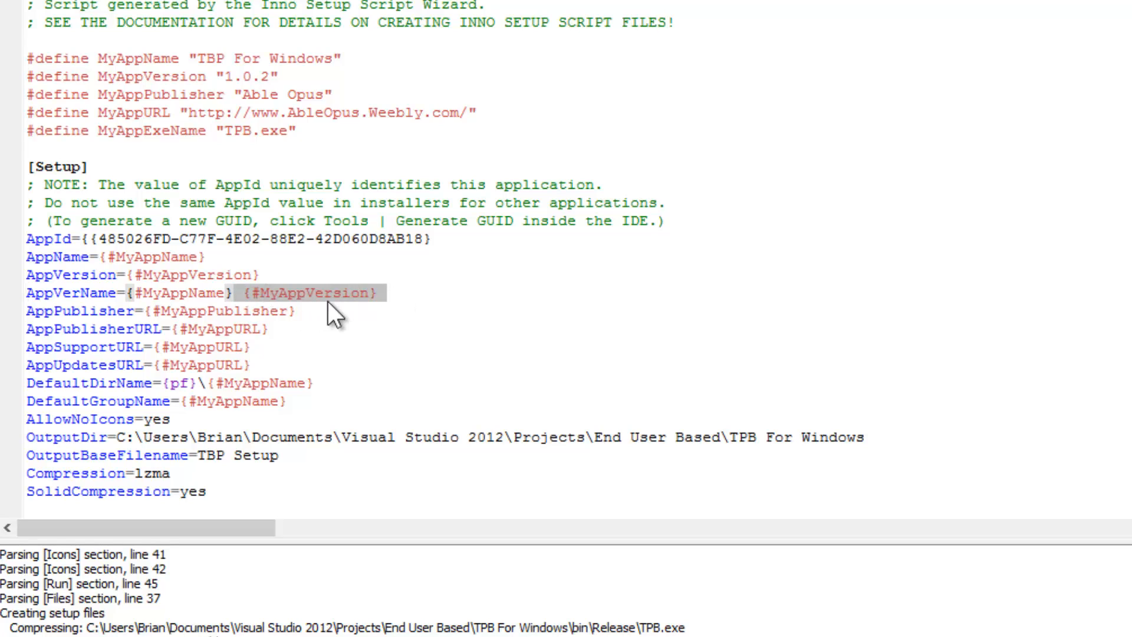
{"action": "key", "text": "Delete"}
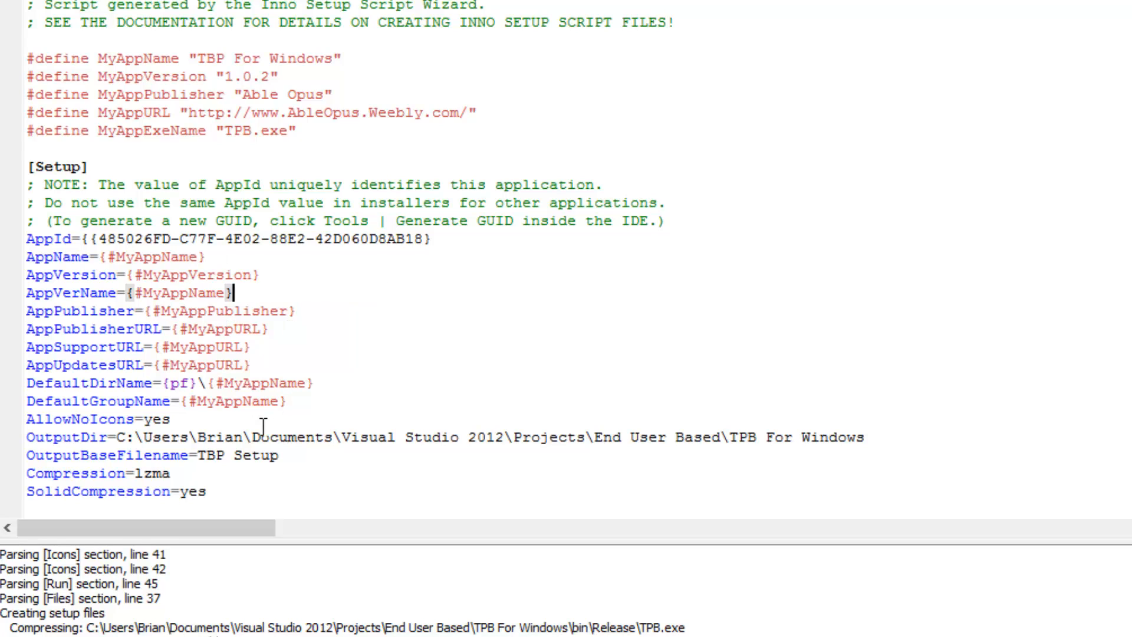
{"action": "left_click_drag", "start_coordinate": [261, 292], "coordinate": [15, 300]}
{"action": "left_click", "coordinate": [256, 293]}
{"action": "scroll", "coordinate": [285, 442], "scroll_direction": "down", "scroll_amount": 3}
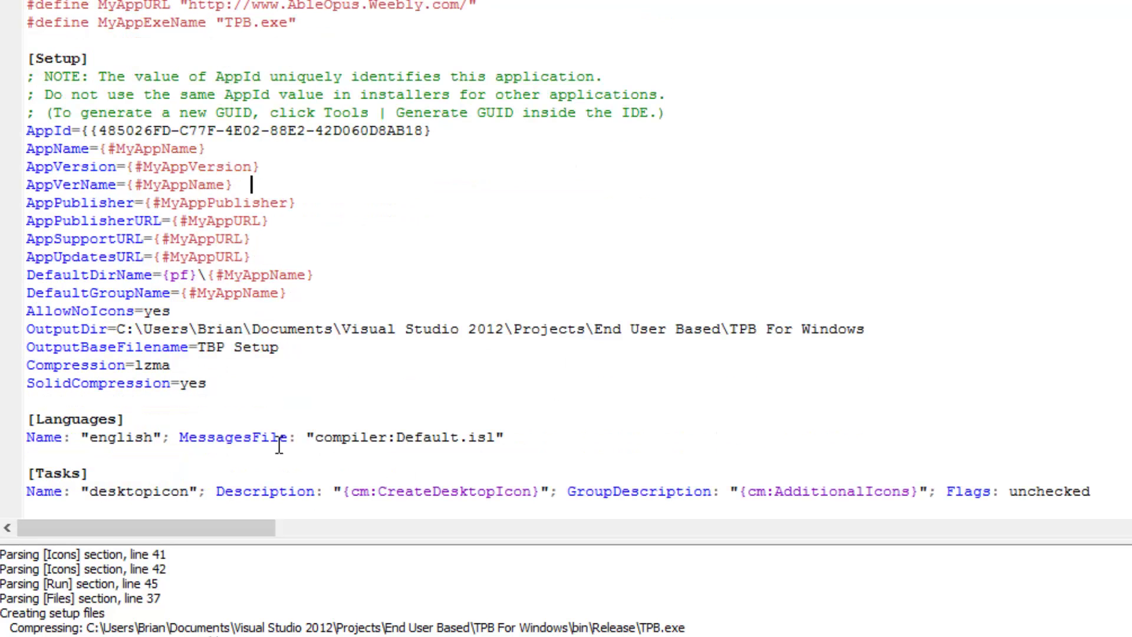
Add an empty UninstallDisplayIcon= entry on a new line after SolidCompression=yes
{"action": "left_click", "coordinate": [214, 383]}
{"action": "key", "text": "Return"}
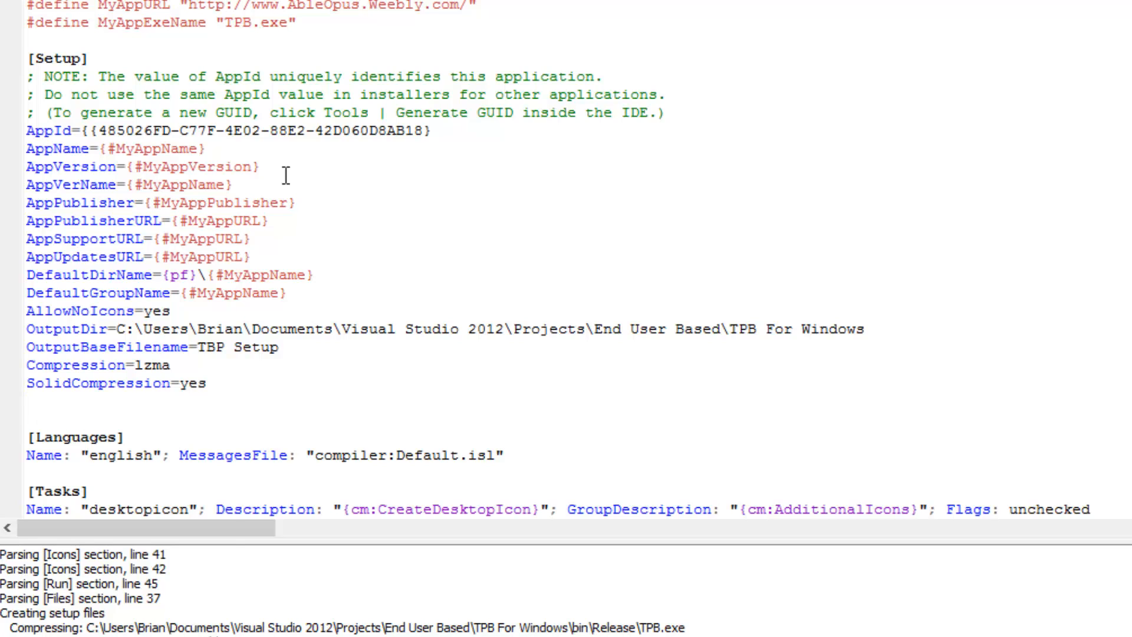
{"action": "type", "text": "S"}
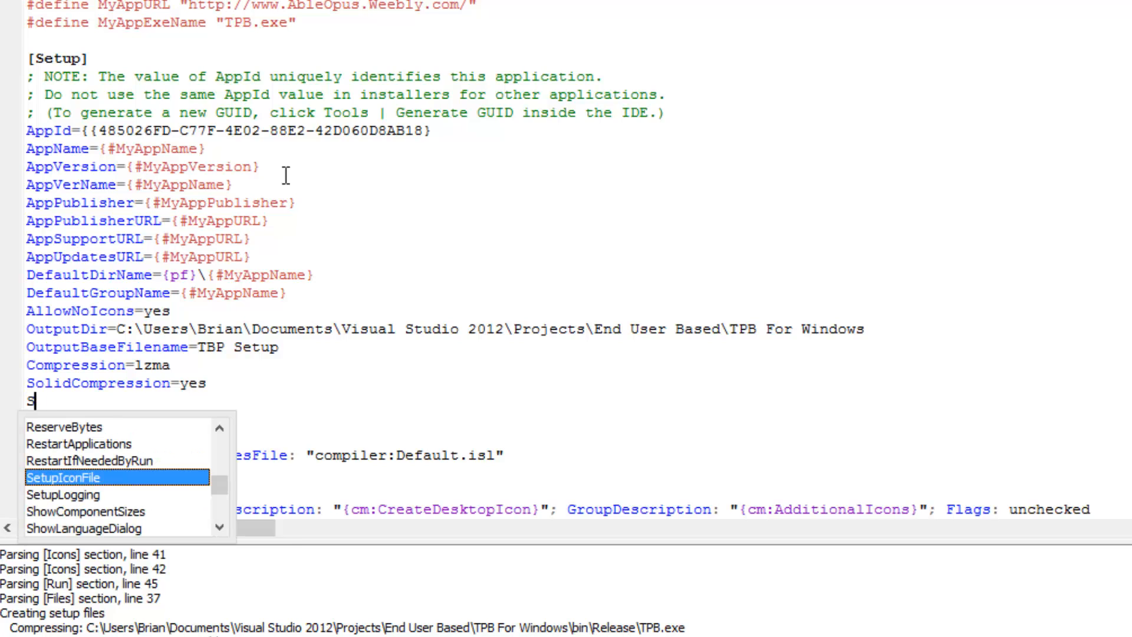
{"action": "key", "text": "Return"}
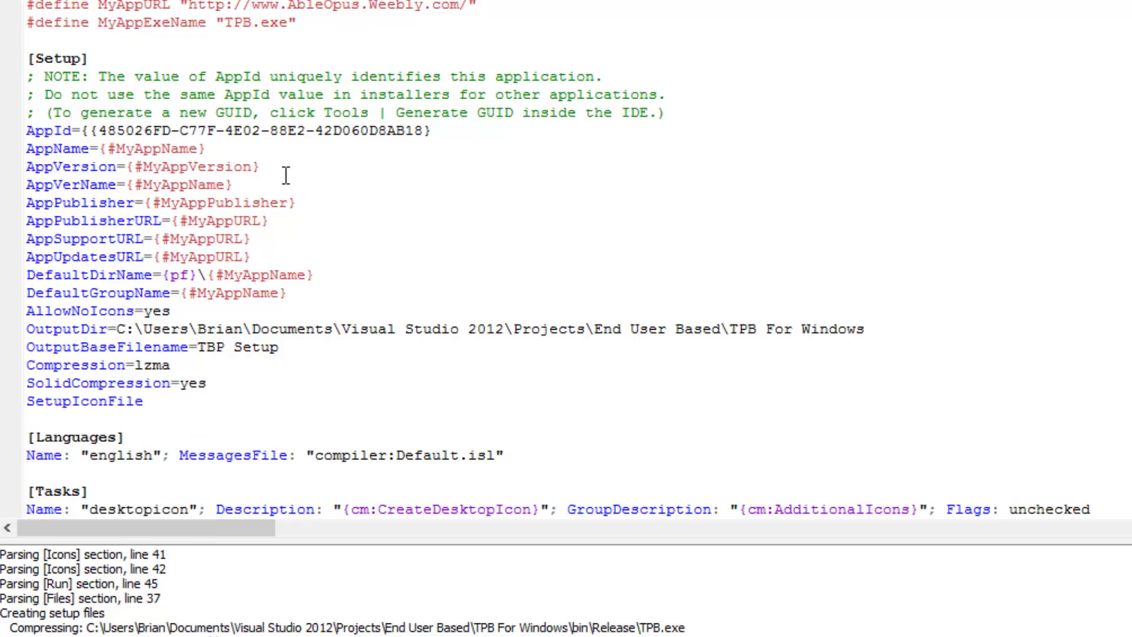
{"action": "key", "text": "BackSpace"}
{"action": "key", "text": "BackSpace"}
{"action": "key", "text": "BackSpace"}
{"action": "key", "text": "BackSpace"}
{"action": "key", "text": "BackSpace"}
{"action": "key", "text": "BackSpace"}
{"action": "key", "text": "BackSpace"}
{"action": "key", "text": "BackSpace"}
{"action": "type", "text": "Uni"}
{"action": "key", "text": "Down"}
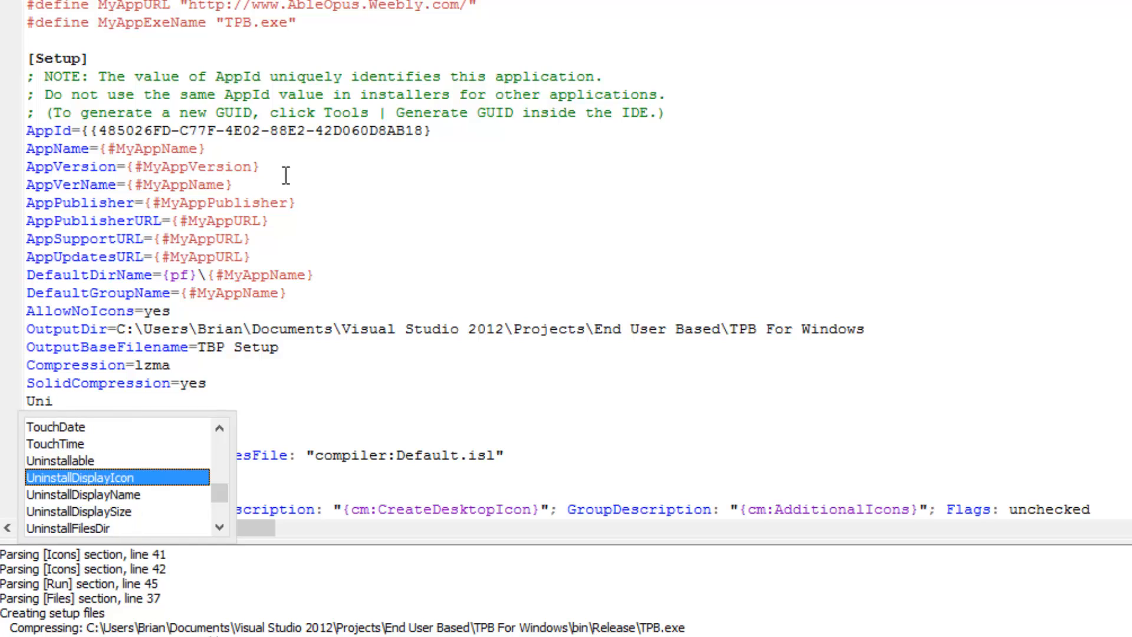
{"action": "key", "text": "Return"}
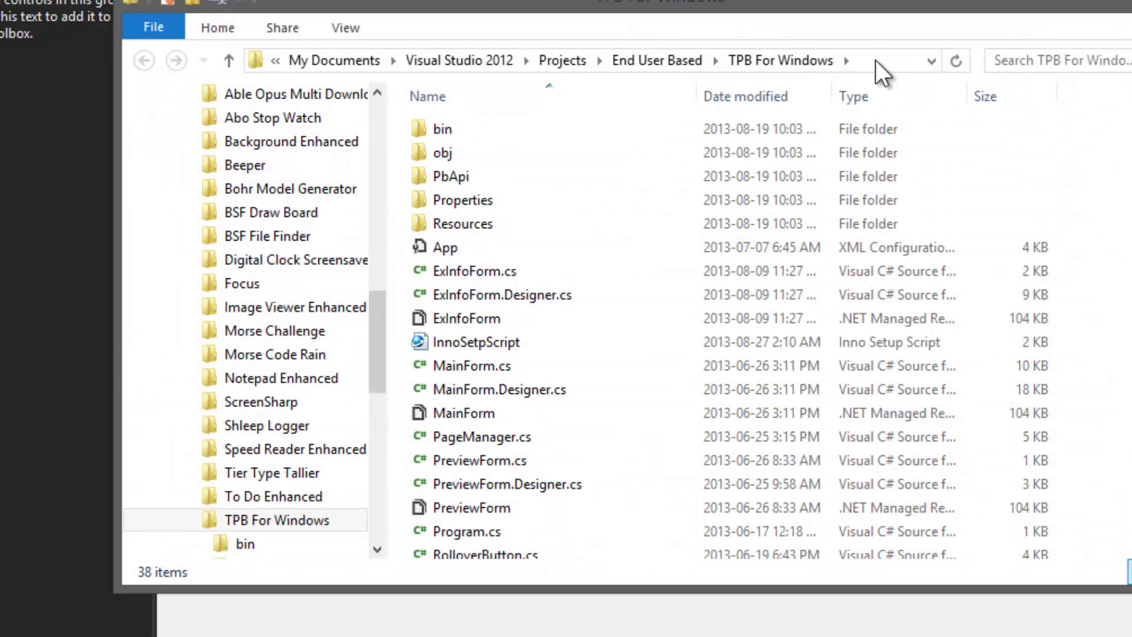
Copy the TPB For Windows folder path from Explorer's address bar and locate Skull.ico
{"action": "left_click", "coordinate": [875, 61]}
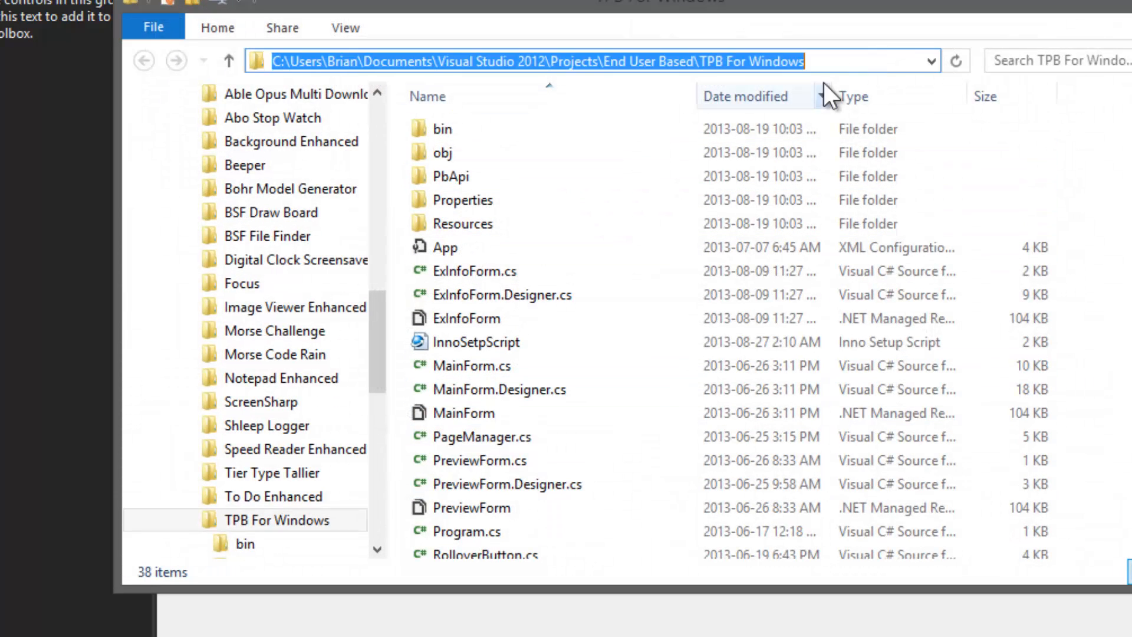
{"action": "left_click_drag", "start_coordinate": [849, 63], "coordinate": [146, 78]}
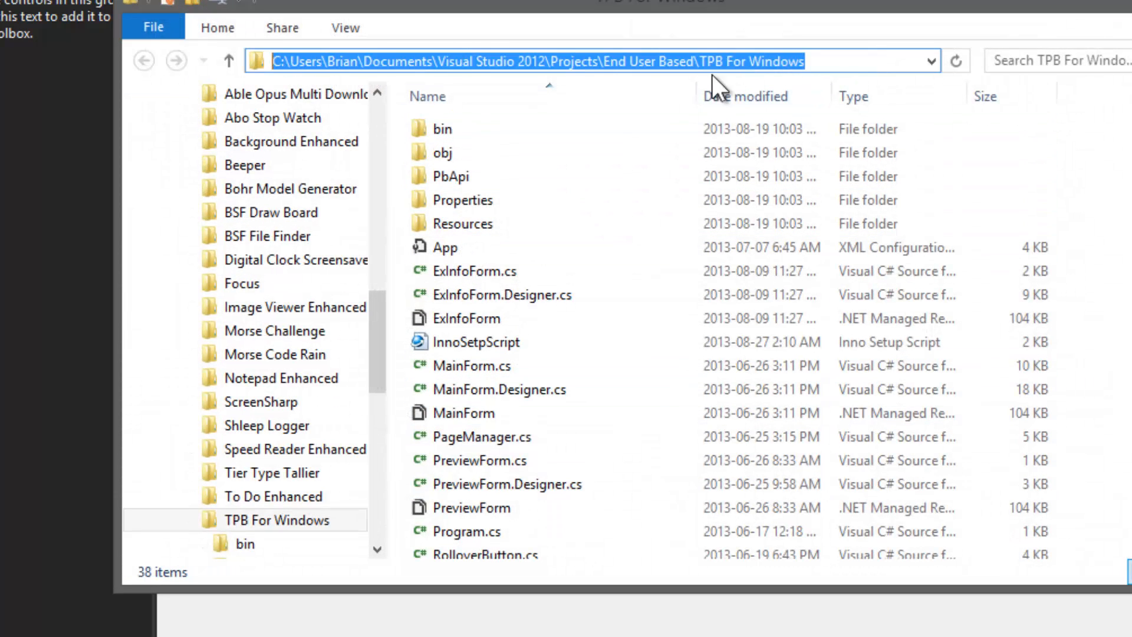
{"action": "left_click", "coordinate": [519, 205]}
{"action": "scroll", "coordinate": [535, 226], "scroll_direction": "down", "scroll_amount": 3}
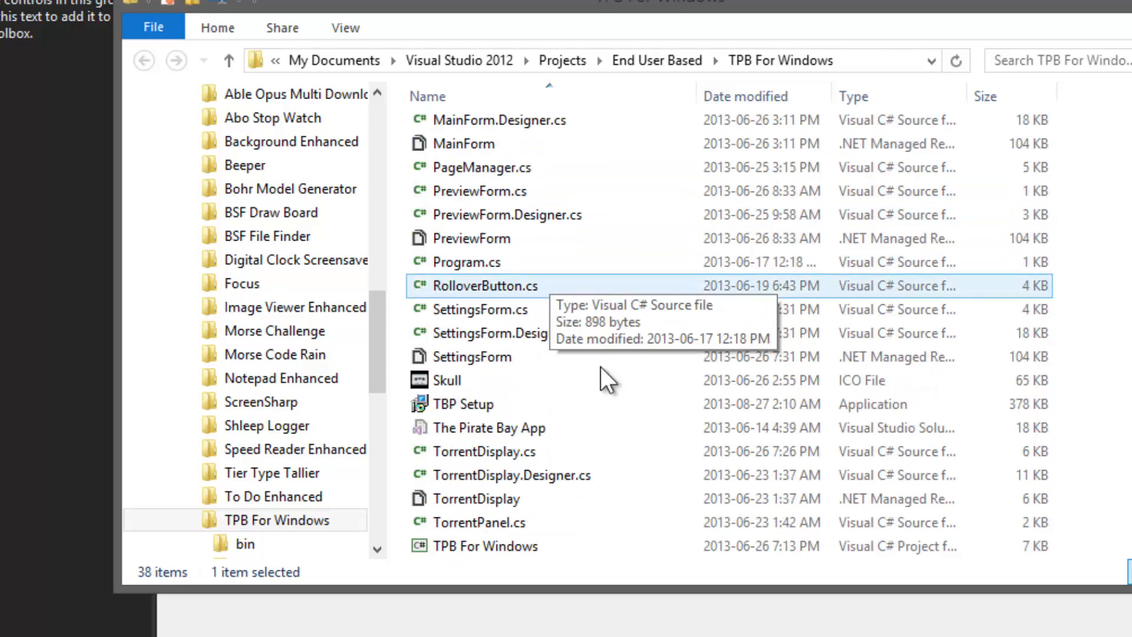
{"action": "left_click", "coordinate": [518, 382]}
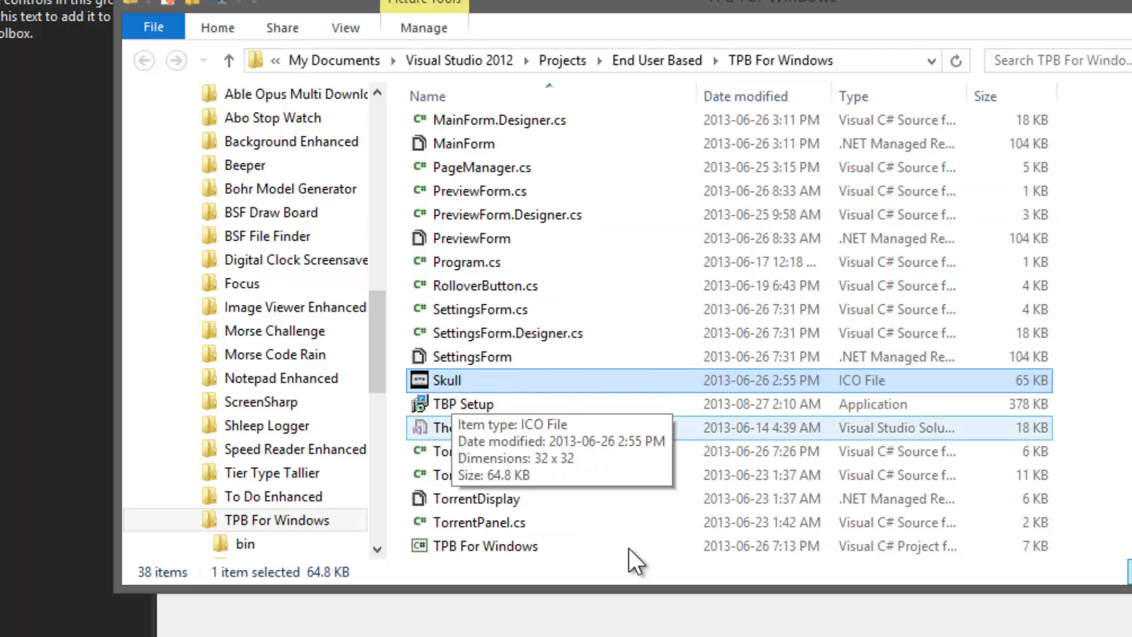
Paste the folder path so UninstallDisplayIcon points at Skull.ico in the TPB For Windows folder
{"action": "key", "text": "alt+Tab"}
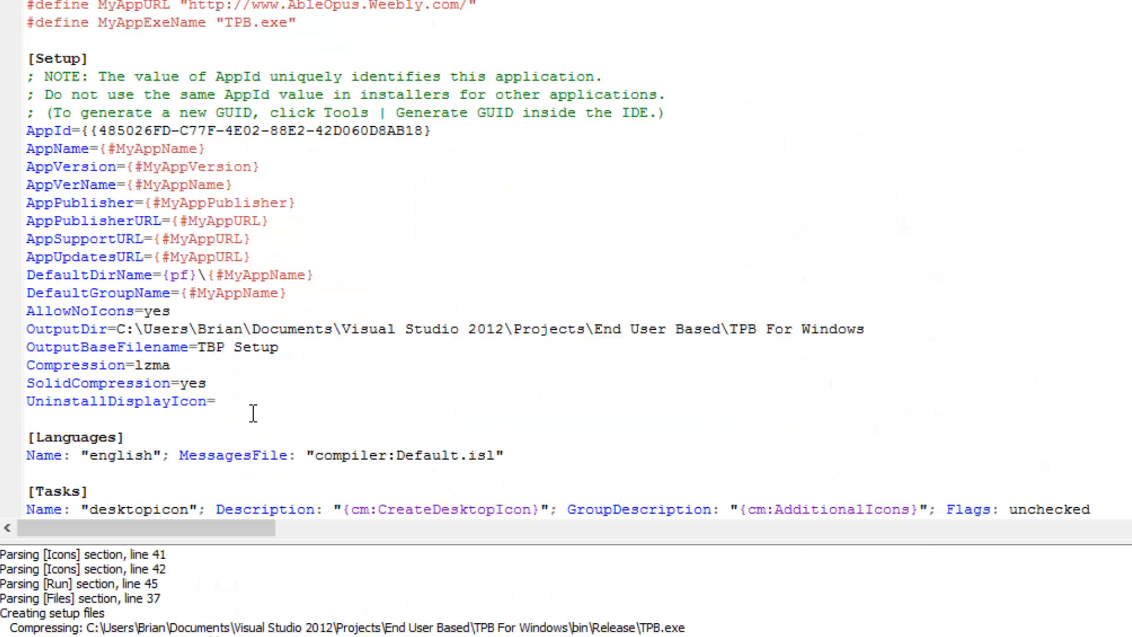
{"action": "type", "text": "C:\\Users\\Brian\\Documents\\Visual Studio 2012\\Projects\\End User Based\\TPB For Windows"}
{"action": "type", "text": "\\Skull.ico"}
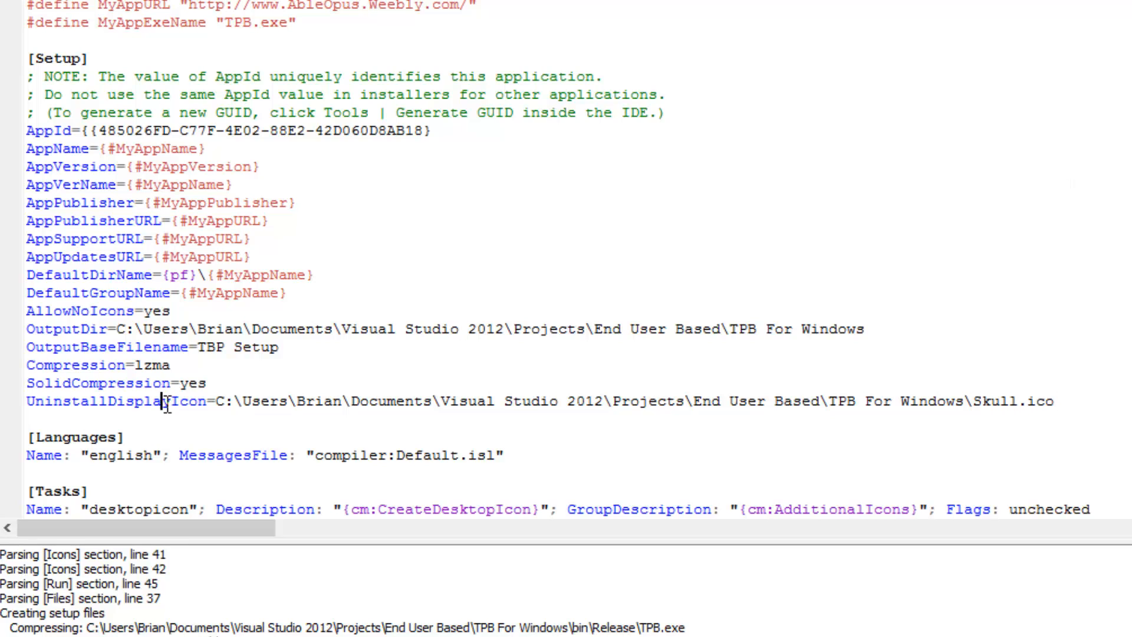
{"action": "double_click", "coordinate": [115, 401]}
{"action": "left_click", "coordinate": [445, 401]}
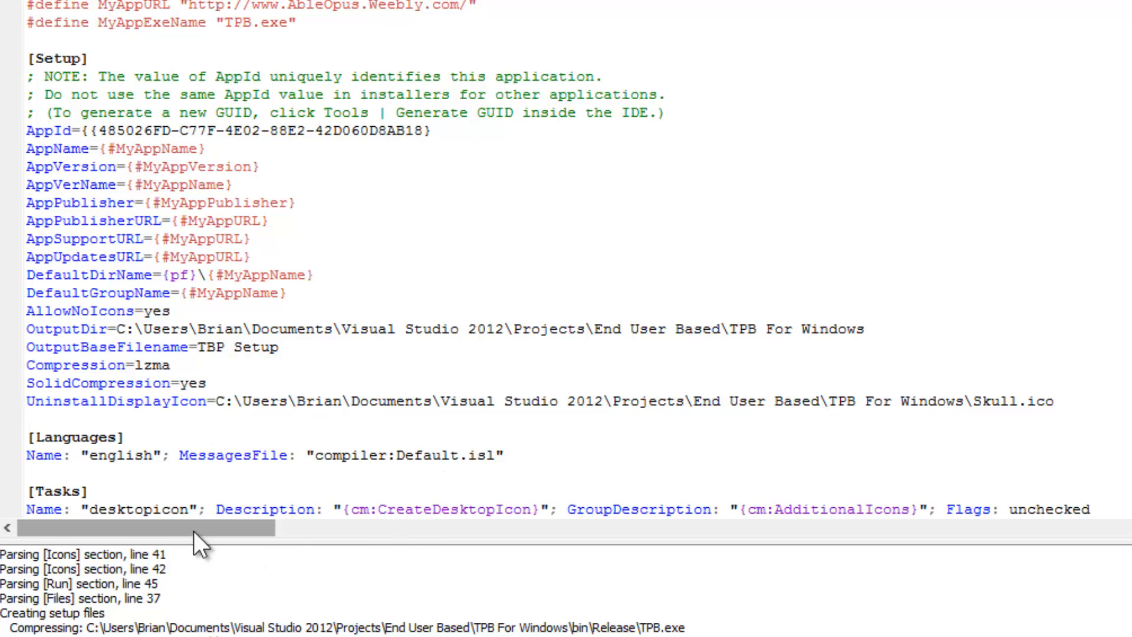
{"action": "scroll", "coordinate": [287, 381], "scroll_direction": "down", "scroll_amount": 2}
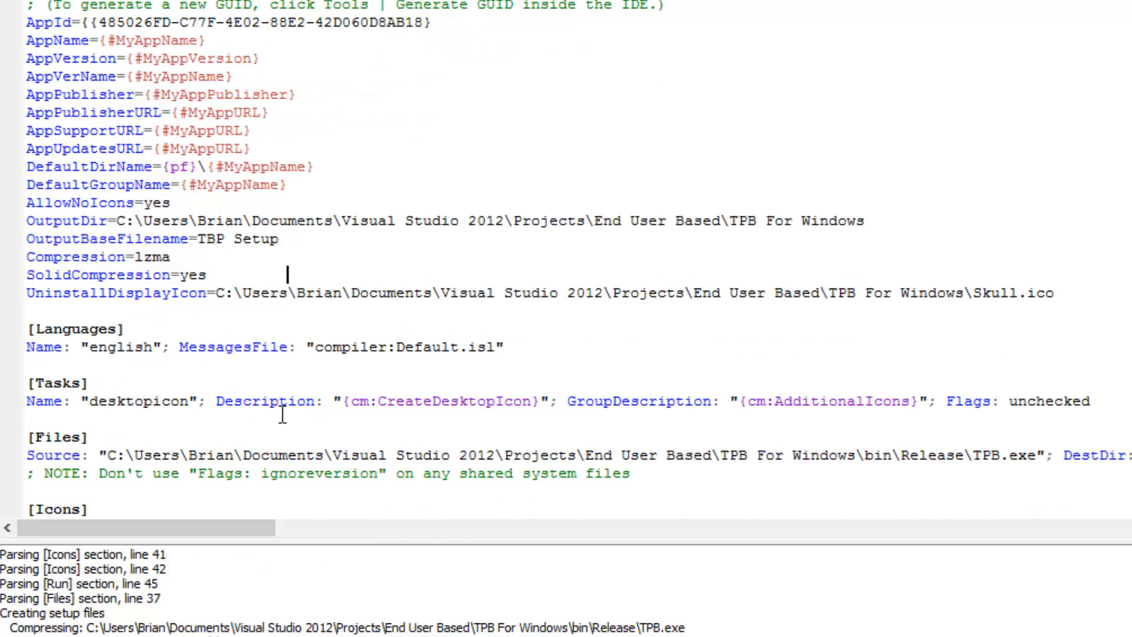
{"action": "scroll", "coordinate": [212, 438], "scroll_direction": "down", "scroll_amount": 1}
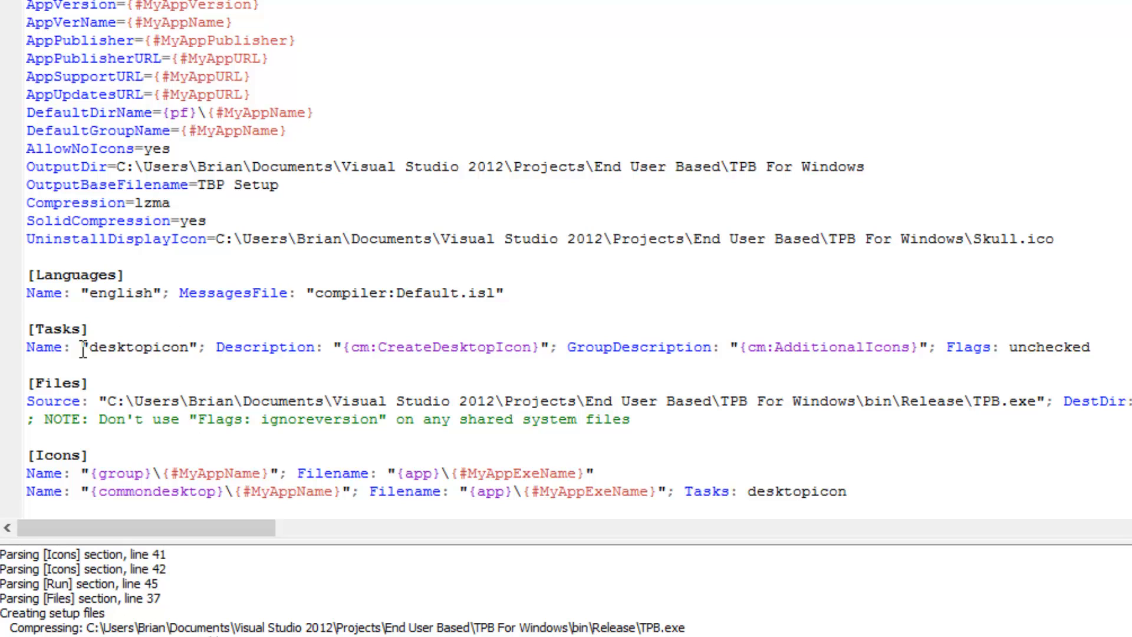
{"action": "left_click_drag", "start_coordinate": [26, 346], "coordinate": [1096, 349]}
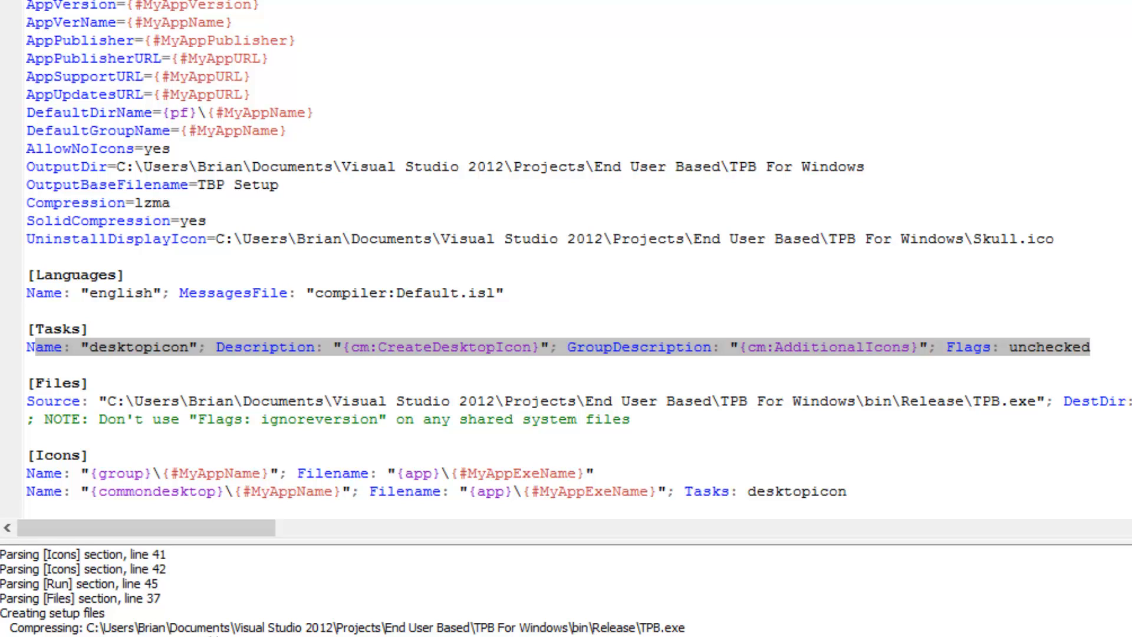
Delete 'Flags: unchecked' from the desktopicon task and recompile the script via Build > Compile
{"action": "left_click", "coordinate": [1096, 346]}
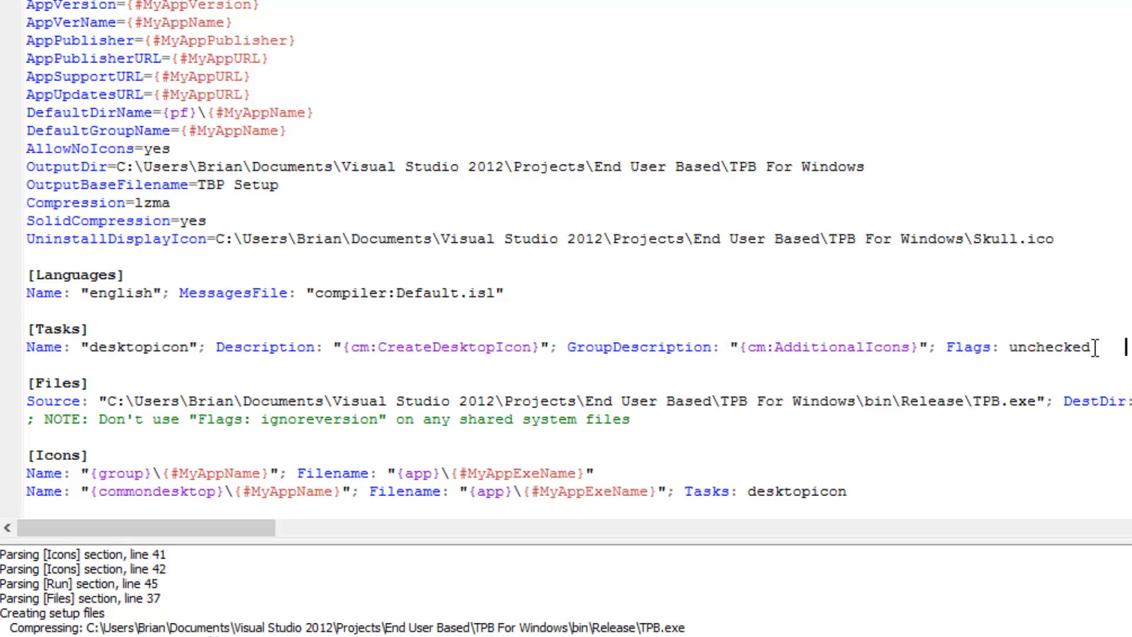
{"action": "left_click_drag", "start_coordinate": [1097, 345], "coordinate": [937, 351]}
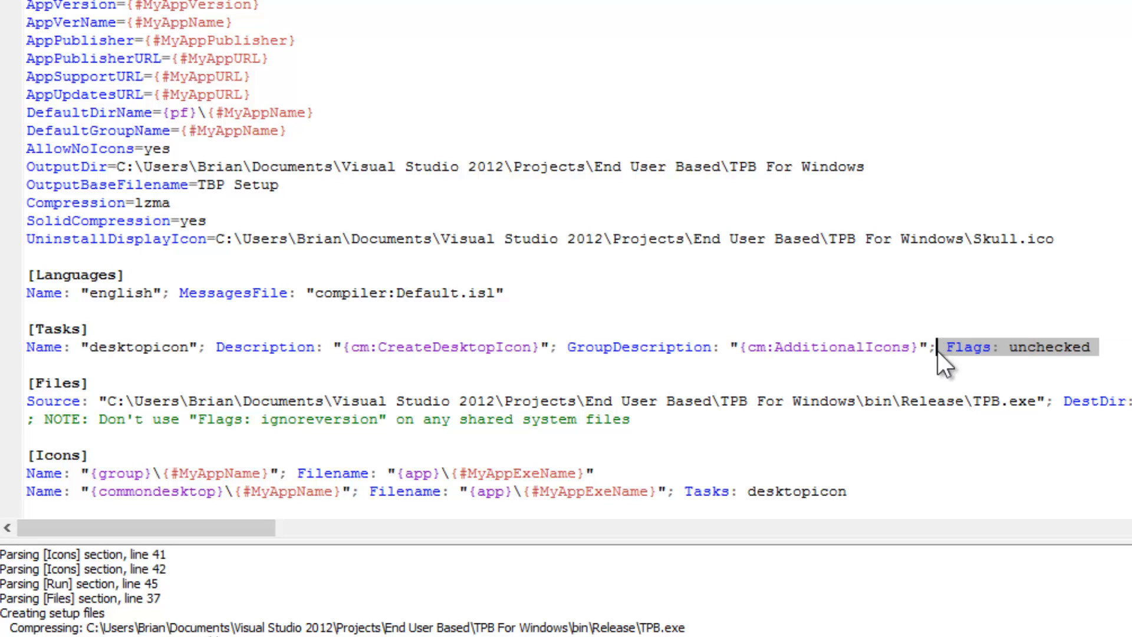
{"action": "key", "text": "Delete"}
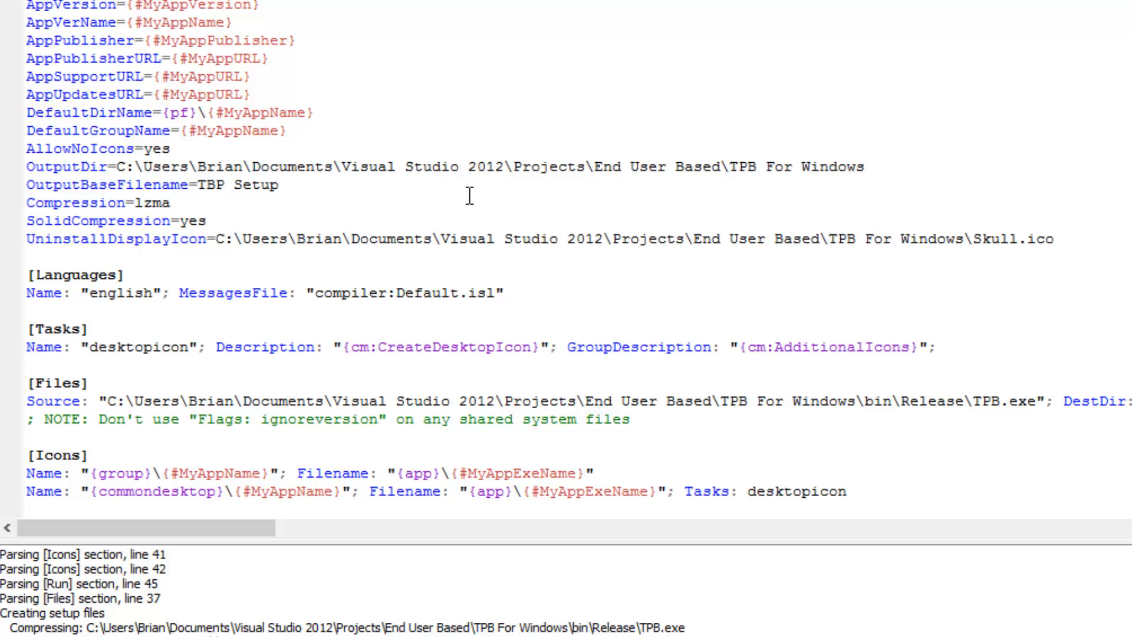
{"action": "scroll", "coordinate": [487, 219], "scroll_direction": "up", "scroll_amount": 3}
{"action": "scroll", "coordinate": [486, 219], "scroll_direction": "up", "scroll_amount": 2}
{"action": "scroll", "coordinate": [486, 219], "scroll_direction": "down", "scroll_amount": 5}
{"action": "scroll", "coordinate": [486, 219], "scroll_direction": "down", "scroll_amount": 3}
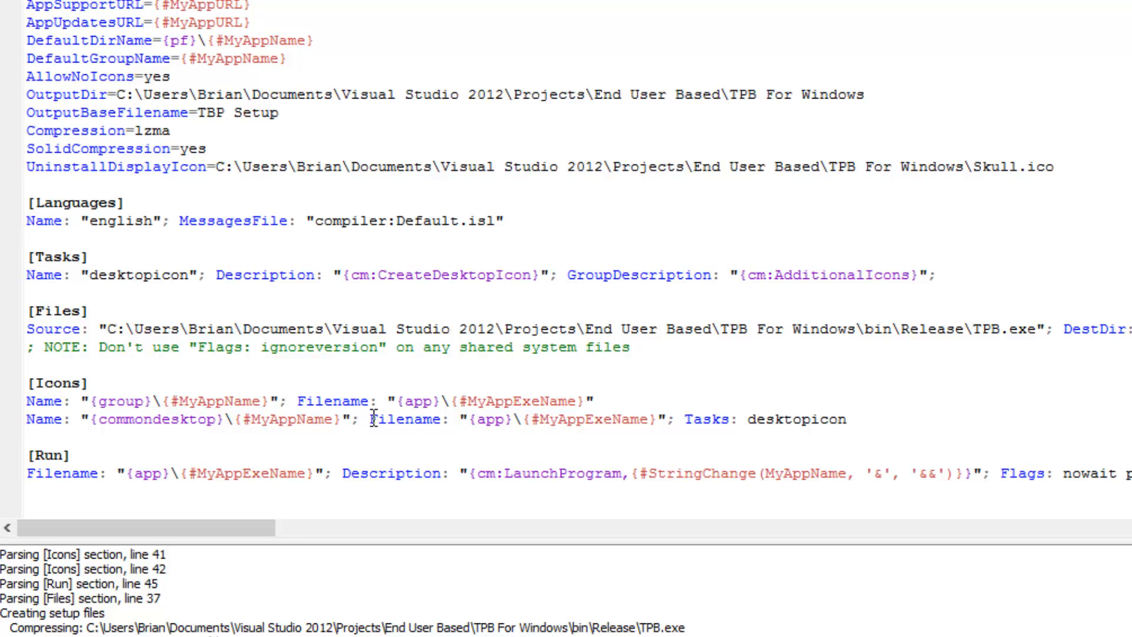
{"action": "scroll", "coordinate": [283, 454], "scroll_direction": "up", "scroll_amount": 5}
{"action": "scroll", "coordinate": [365, 265], "scroll_direction": "up", "scroll_amount": 3}
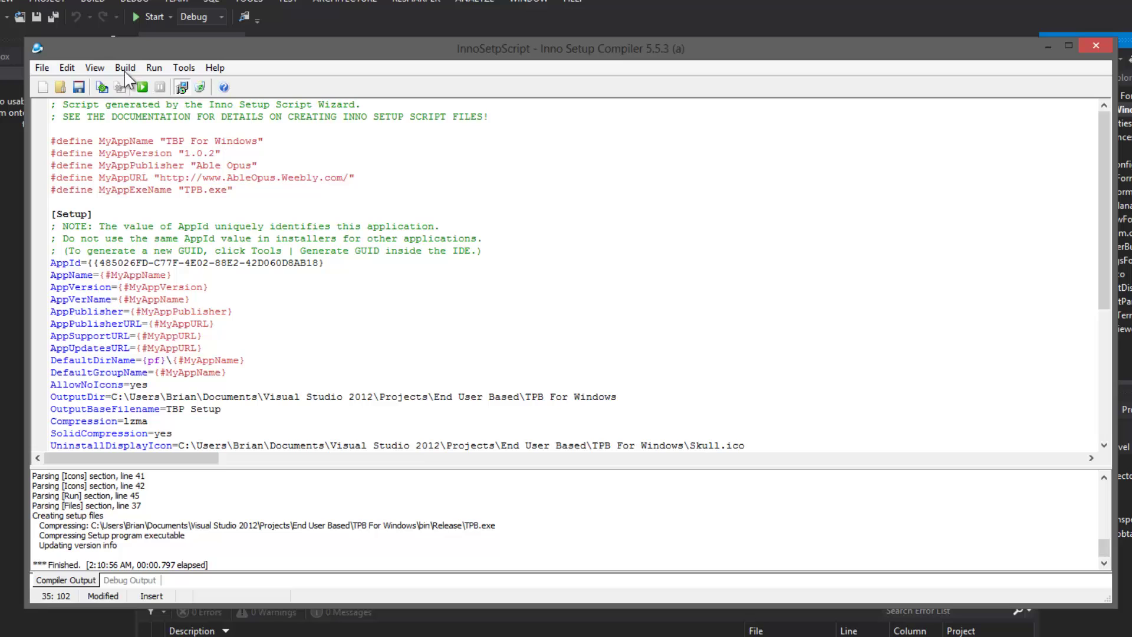
{"action": "left_click", "coordinate": [125, 69]}
{"action": "left_click", "coordinate": [142, 82]}
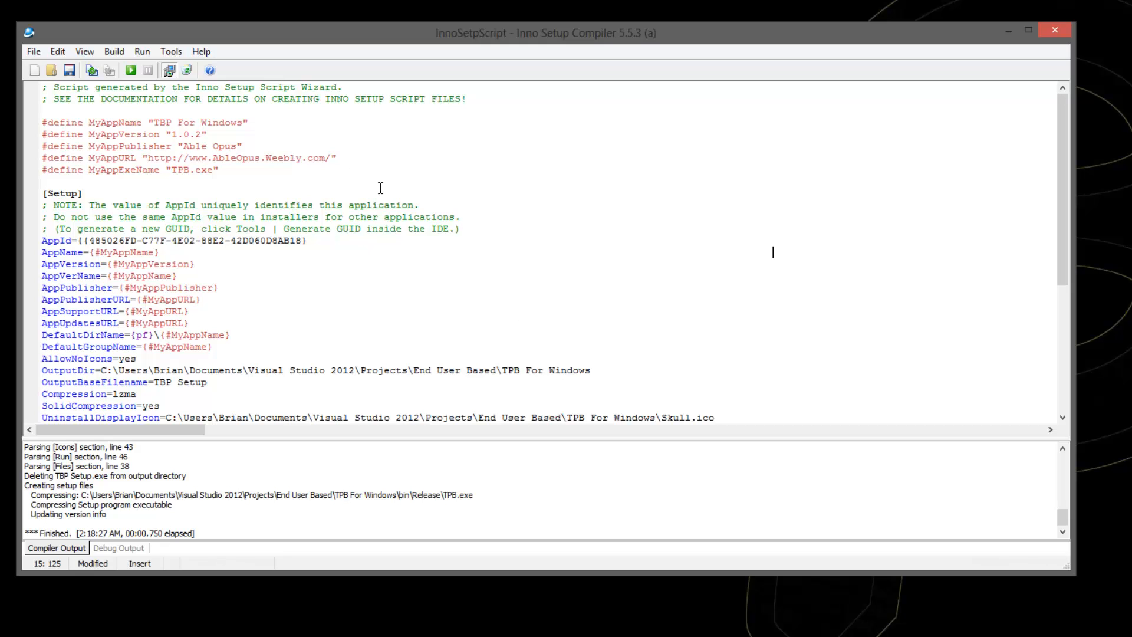
Run the rebuilt installer from Inno Setup and accept the default folder and Start Menu pages
{"action": "left_click", "coordinate": [142, 52]}
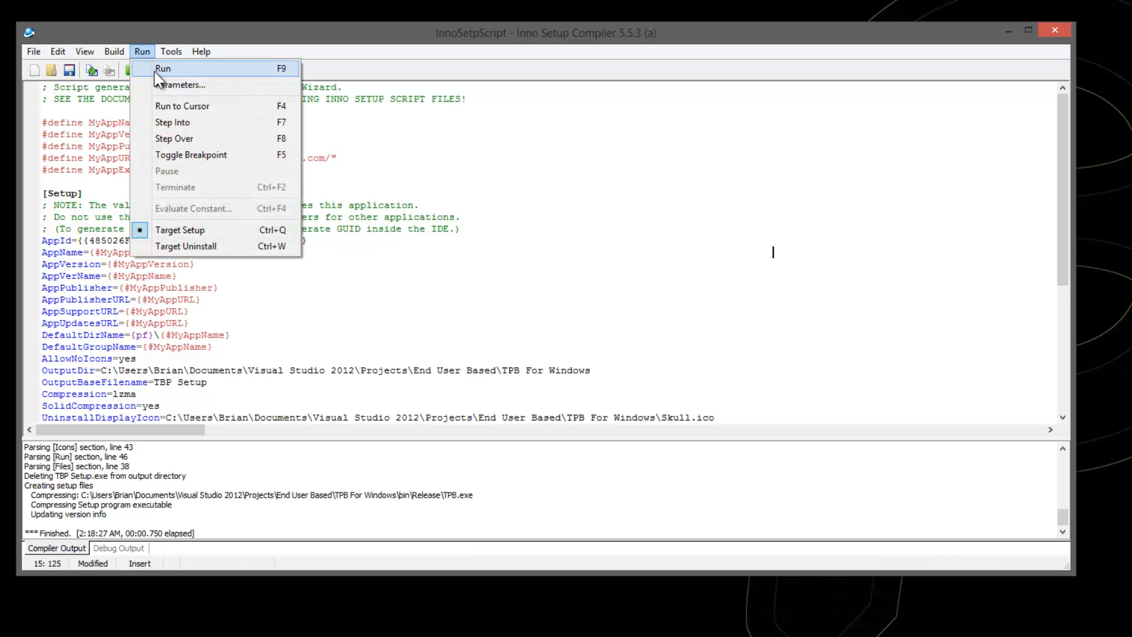
{"action": "left_click", "coordinate": [197, 72]}
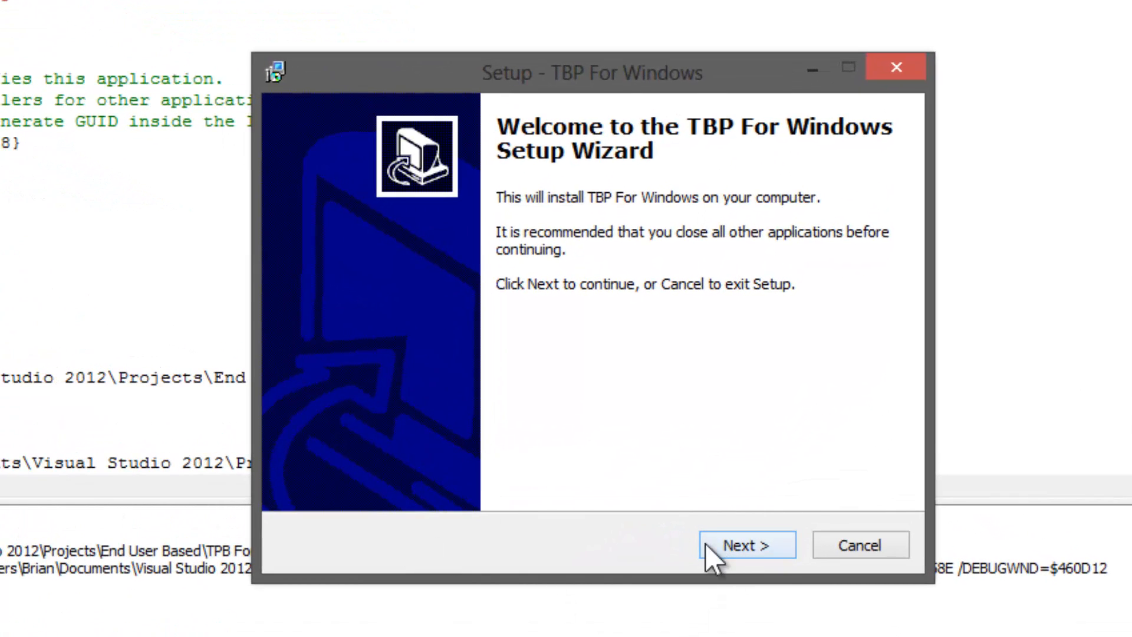
{"action": "left_click", "coordinate": [717, 546]}
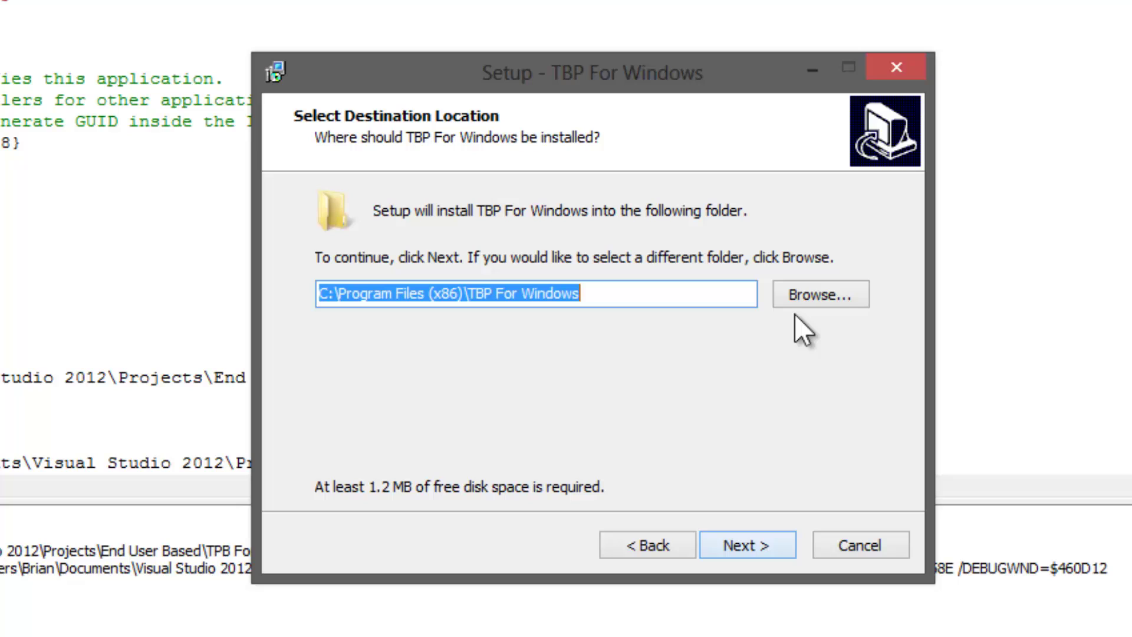
{"action": "left_click", "coordinate": [768, 545]}
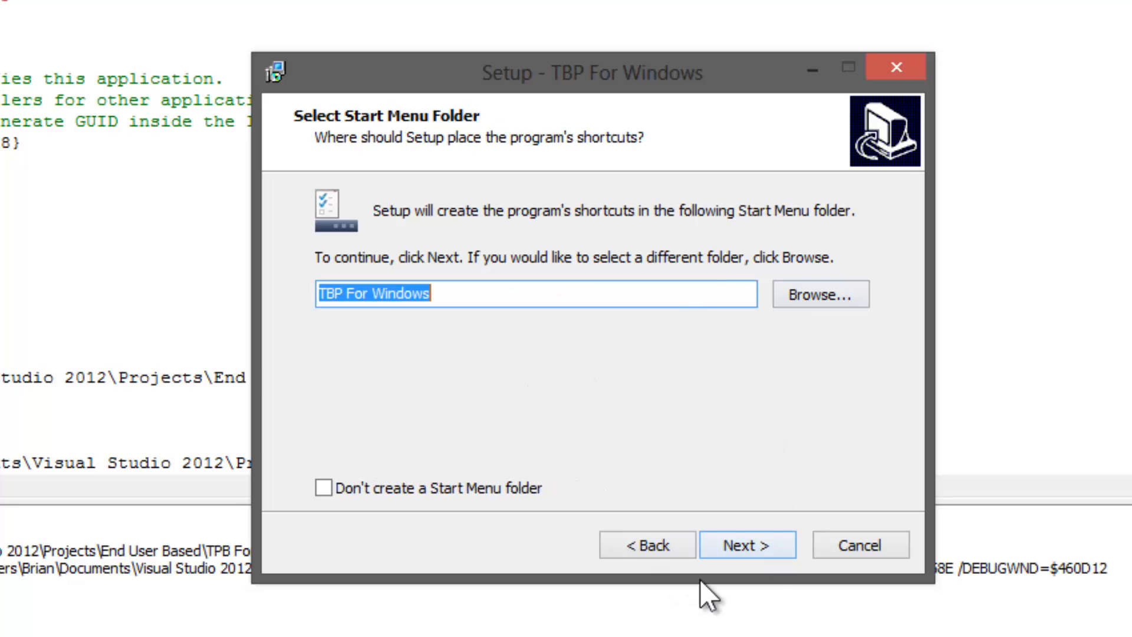
{"action": "left_click", "coordinate": [736, 550]}
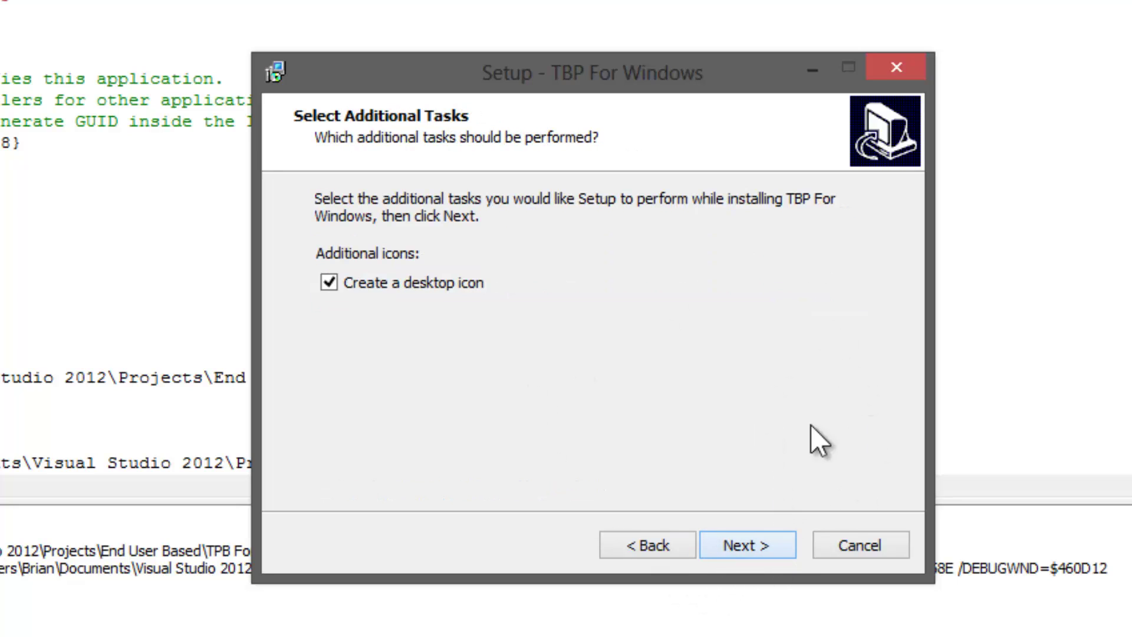
Install with the pre-checked desktop icon task, decline launching TBP For Windows, and finish
{"action": "left_click", "coordinate": [768, 550]}
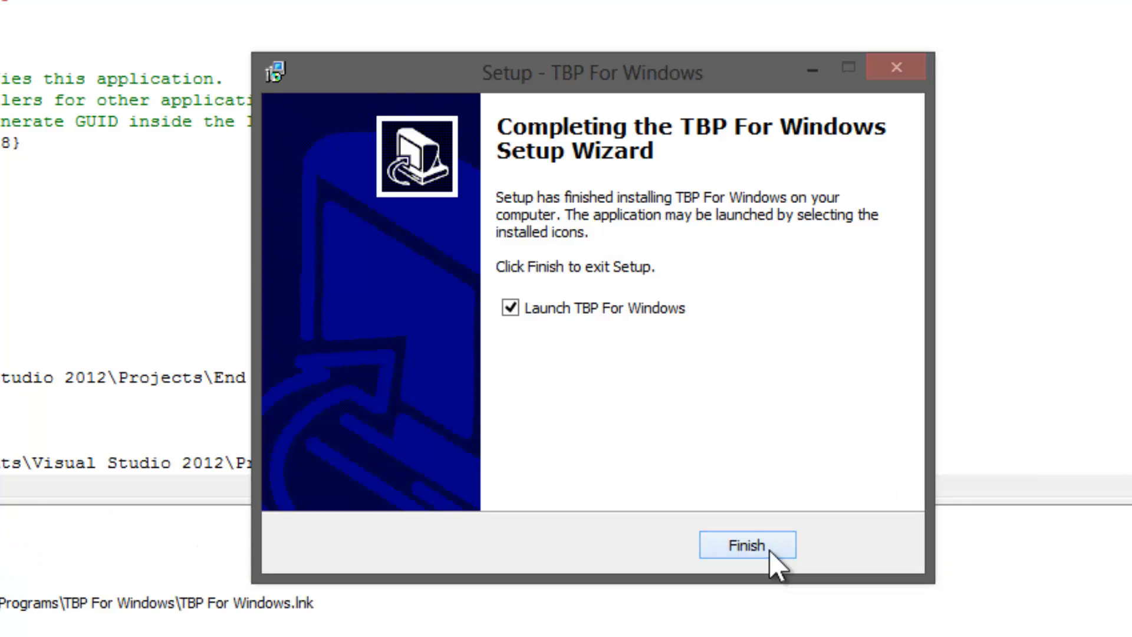
{"action": "left_click", "coordinate": [615, 313]}
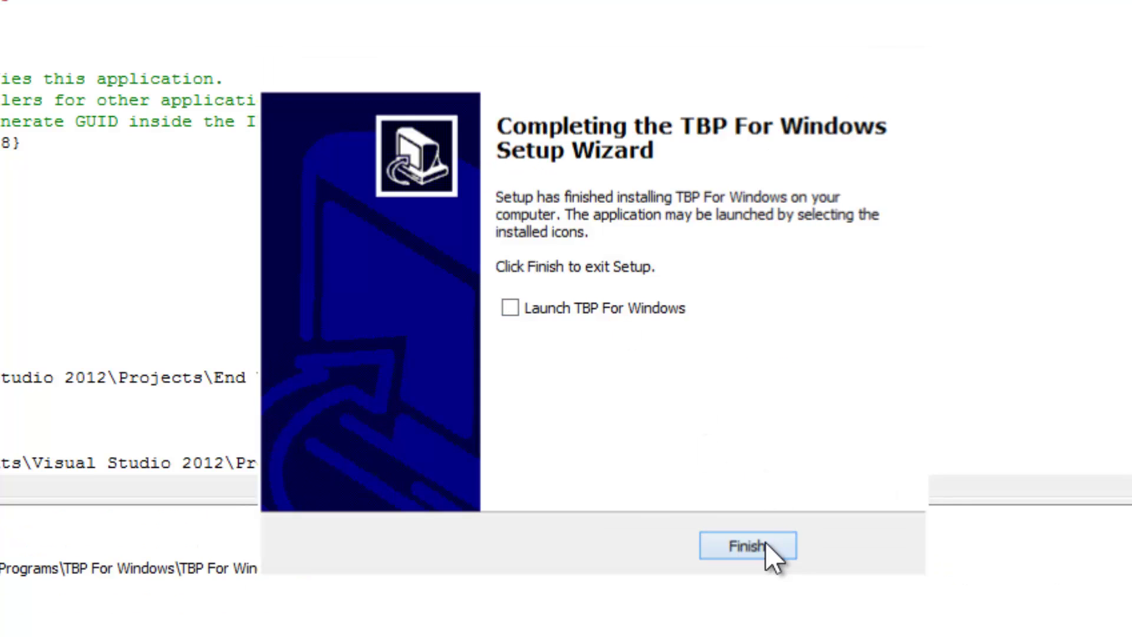
{"action": "left_click", "coordinate": [765, 541]}
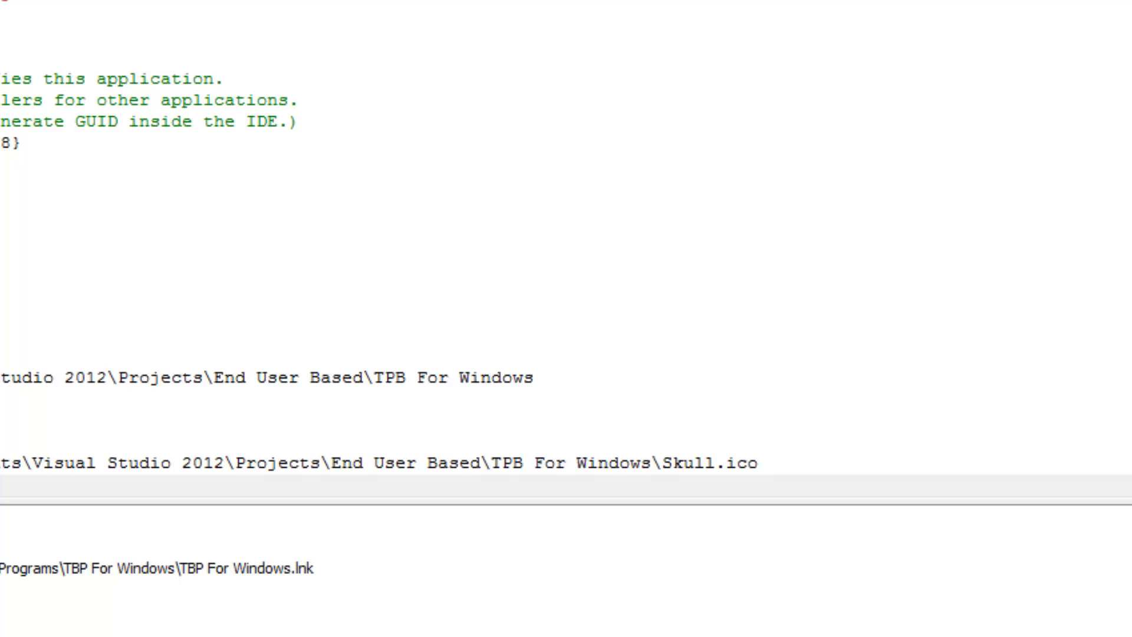
Open Add/Remove Programs from Inno Setup's Tools menu and view TBP For Windows 1.0.2's details
{"action": "left_click", "coordinate": [205, 78]}
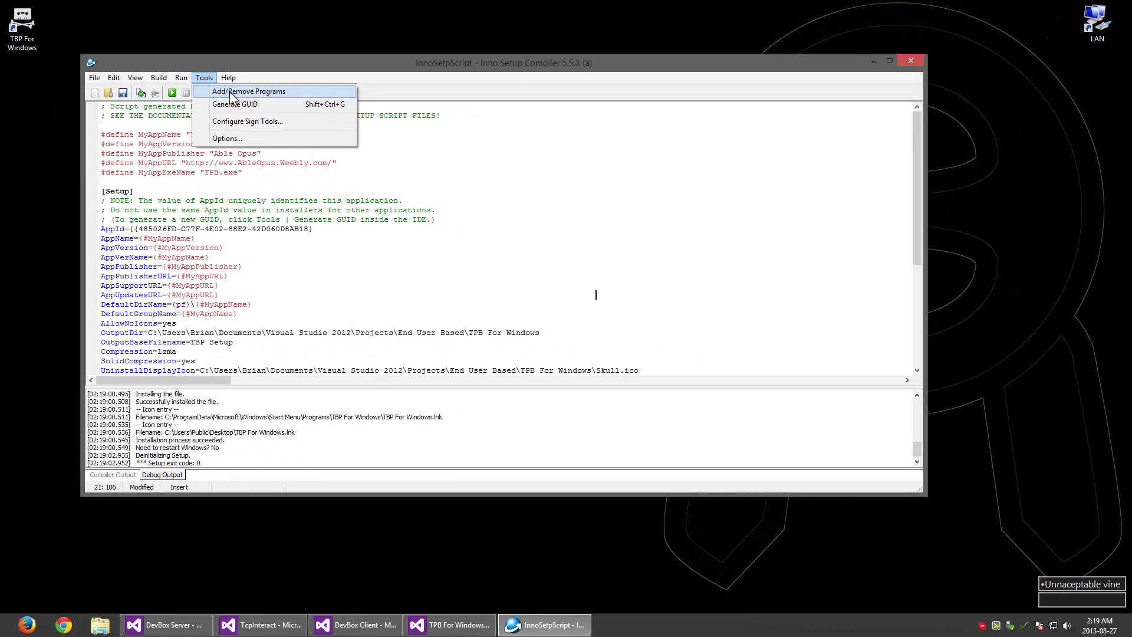
{"action": "left_click", "coordinate": [230, 92]}
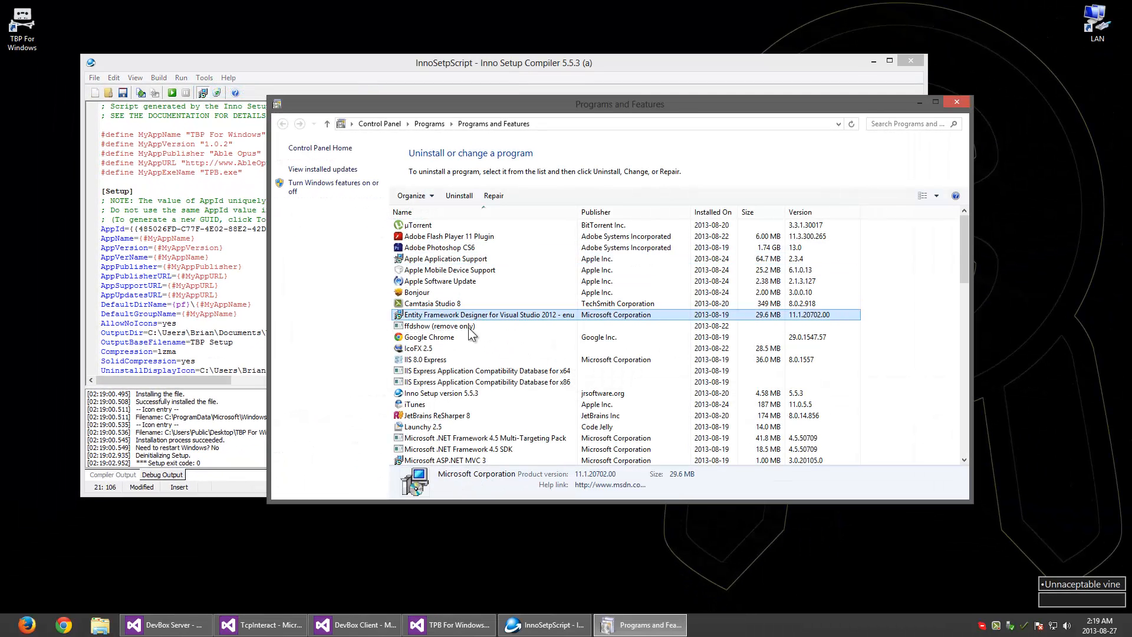
{"action": "scroll", "coordinate": [481, 334], "scroll_direction": "down", "scroll_amount": 5}
{"action": "scroll", "coordinate": [512, 380], "scroll_direction": "down", "scroll_amount": 4}
{"action": "scroll", "coordinate": [536, 422], "scroll_direction": "down", "scroll_amount": 1}
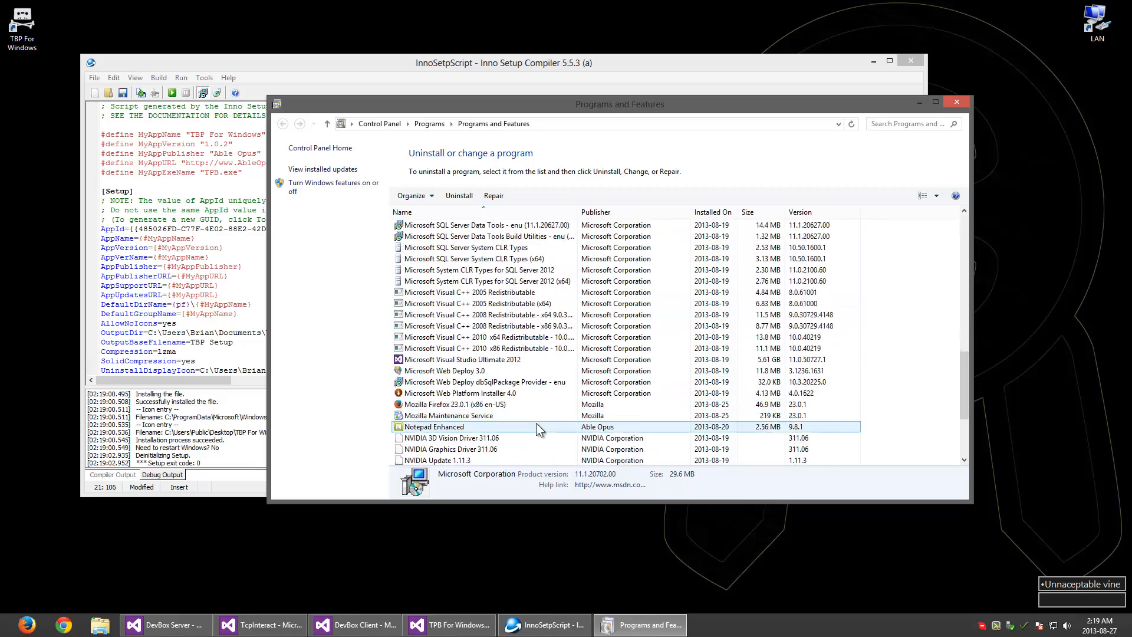
{"action": "scroll", "coordinate": [536, 424], "scroll_direction": "down", "scroll_amount": 3}
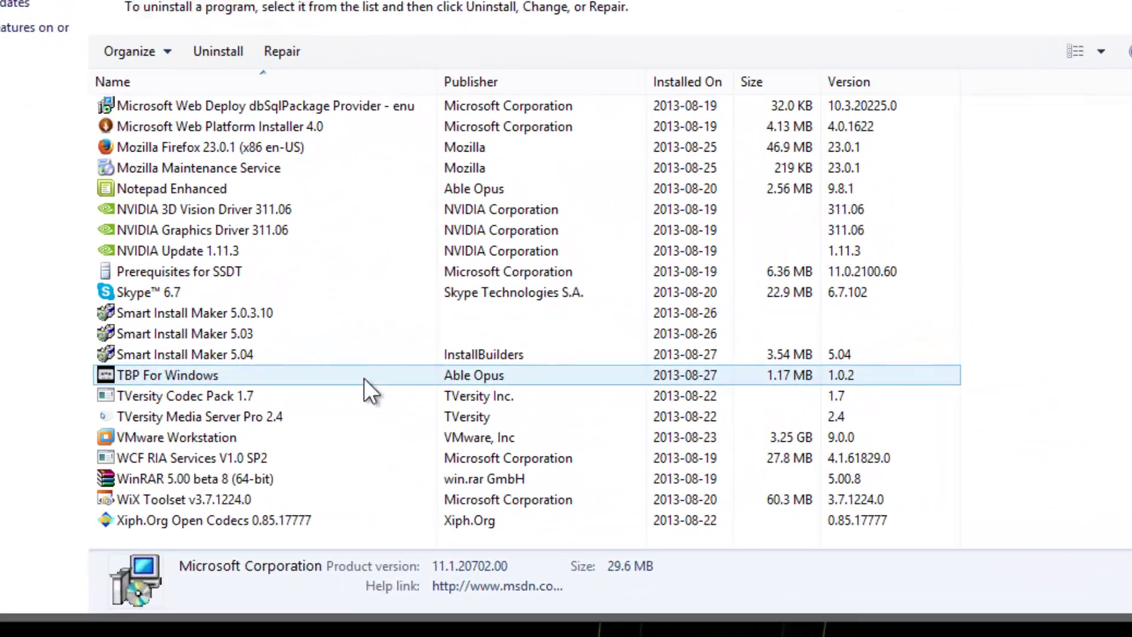
{"action": "left_click", "coordinate": [364, 378]}
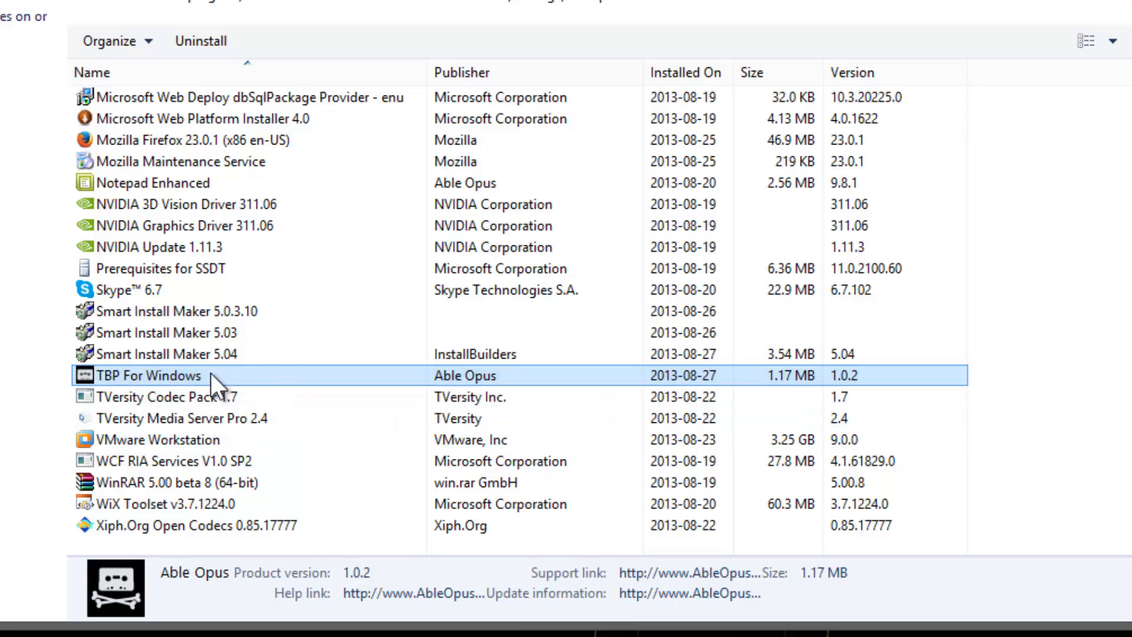
Browse other entries (Smart Install Maker, ReSharper 8, WinRAR, .NET 4.5 SDK, Help Viewer 2.0) for comparison
{"action": "left_click", "coordinate": [188, 351]}
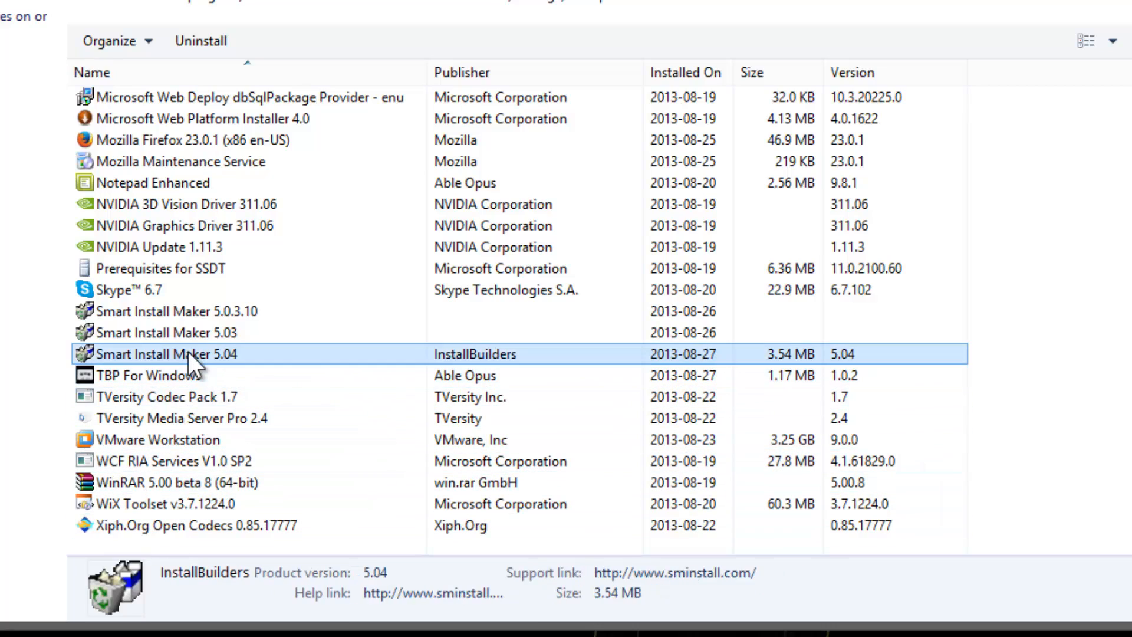
{"action": "scroll", "coordinate": [169, 380], "scroll_direction": "up", "scroll_amount": 3}
{"action": "scroll", "coordinate": [154, 418], "scroll_direction": "up", "scroll_amount": 2}
{"action": "scroll", "coordinate": [167, 436], "scroll_direction": "up", "scroll_amount": 2}
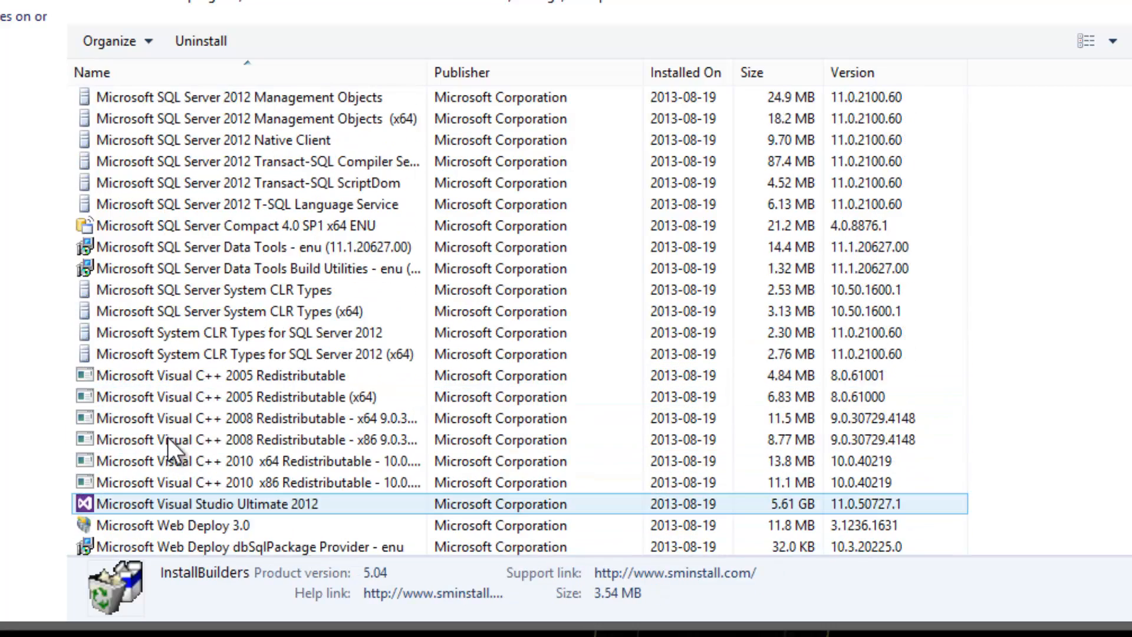
{"action": "scroll", "coordinate": [191, 436], "scroll_direction": "up", "scroll_amount": 4}
{"action": "scroll", "coordinate": [194, 446], "scroll_direction": "up", "scroll_amount": 4}
{"action": "scroll", "coordinate": [194, 447], "scroll_direction": "up", "scroll_amount": 1}
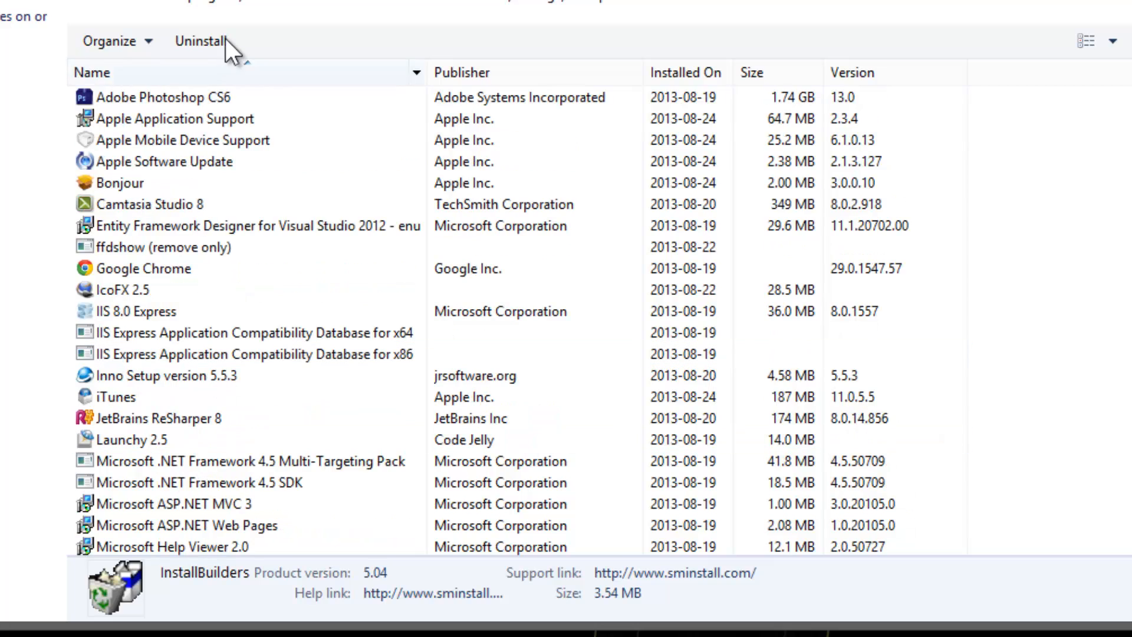
{"action": "scroll", "coordinate": [279, 258], "scroll_direction": "down", "scroll_amount": 4}
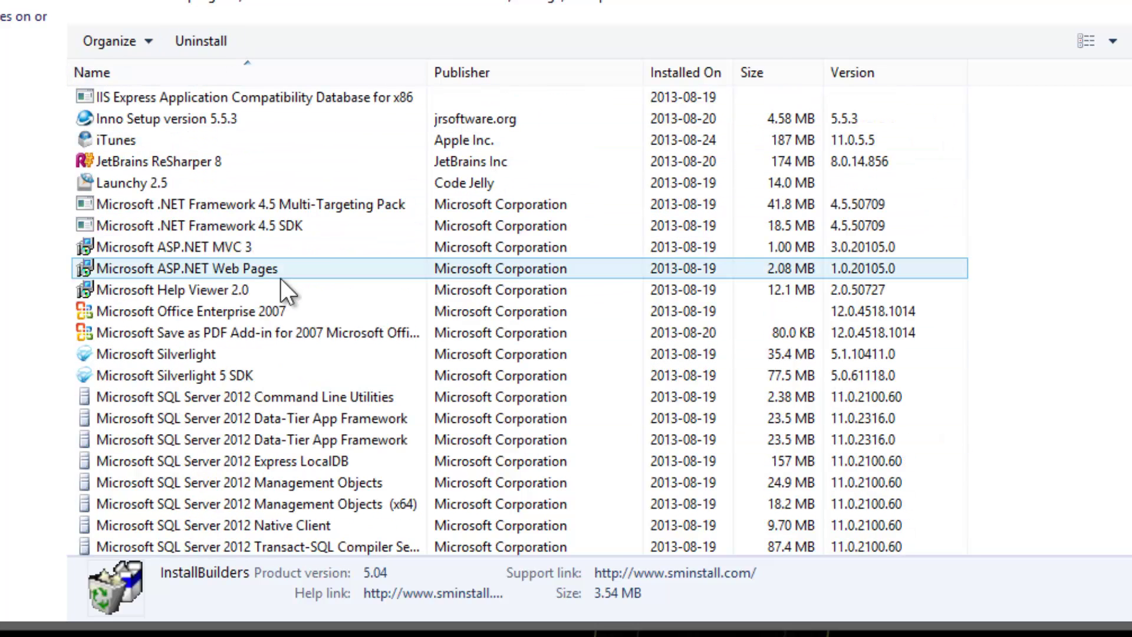
{"action": "left_click", "coordinate": [367, 160]}
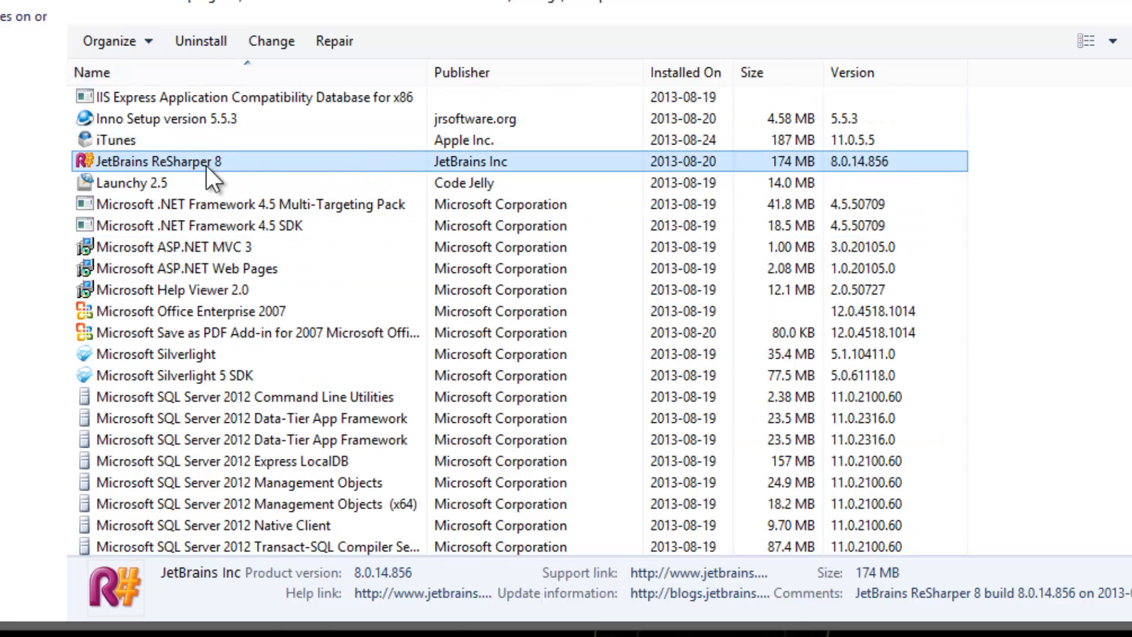
{"action": "scroll", "coordinate": [137, 163], "scroll_direction": "down", "scroll_amount": 5}
{"action": "scroll", "coordinate": [297, 204], "scroll_direction": "down", "scroll_amount": 5}
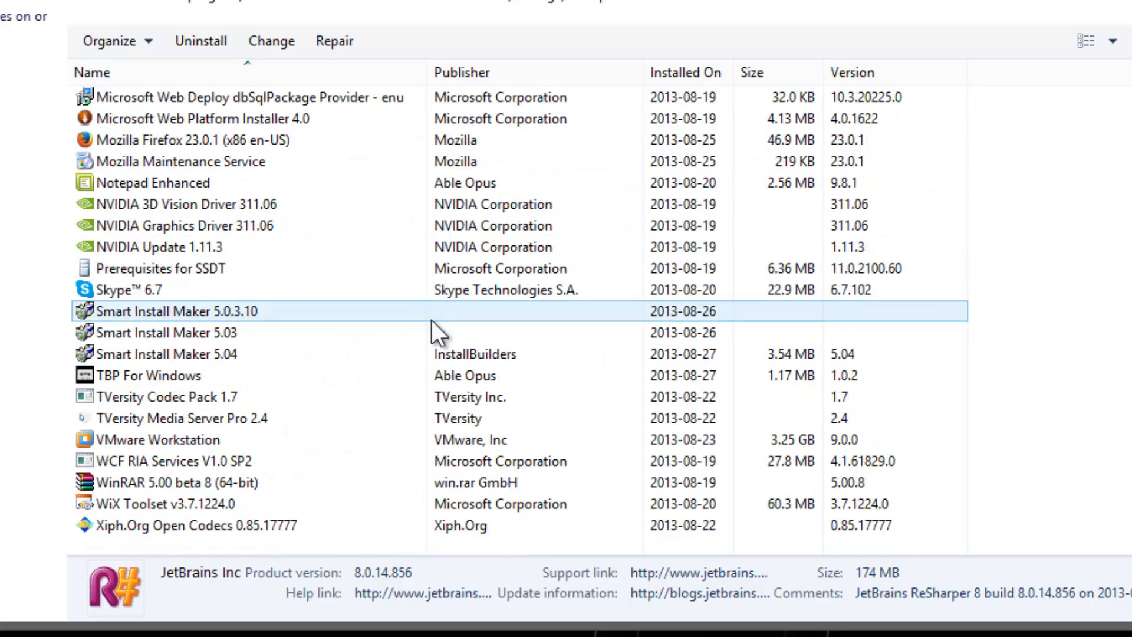
{"action": "scroll", "coordinate": [431, 320], "scroll_direction": "down", "scroll_amount": 3}
{"action": "left_click", "coordinate": [305, 525]}
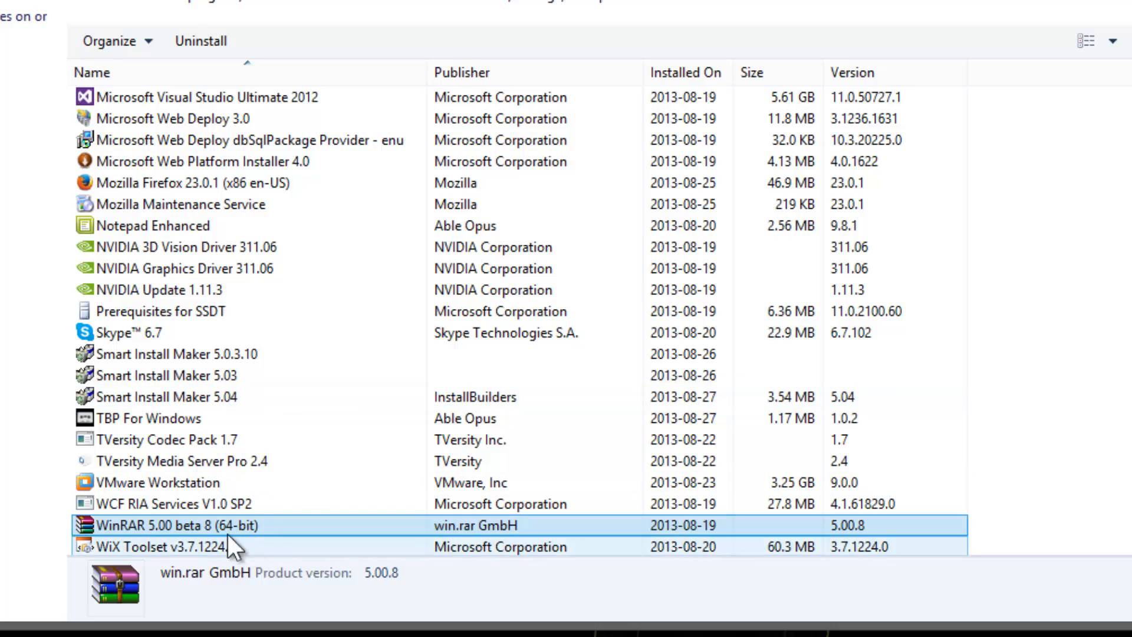
{"action": "scroll", "coordinate": [241, 353], "scroll_direction": "up", "scroll_amount": 5}
{"action": "scroll", "coordinate": [252, 462], "scroll_direction": "up", "scroll_amount": 5}
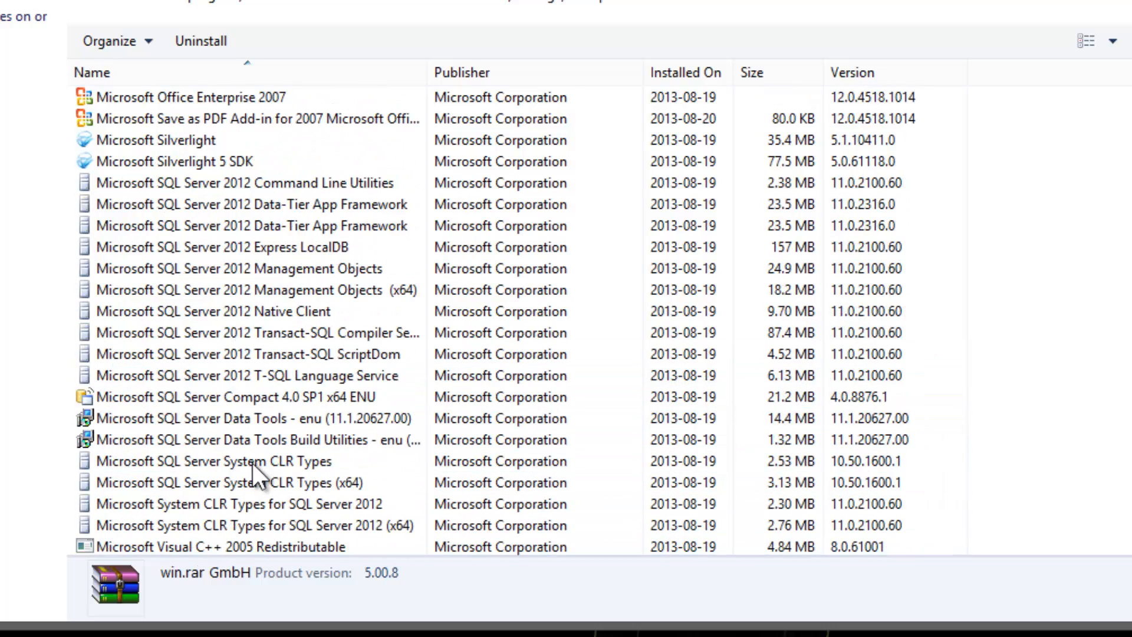
{"action": "scroll", "coordinate": [252, 462], "scroll_direction": "up", "scroll_amount": 3}
{"action": "left_click", "coordinate": [207, 270]}
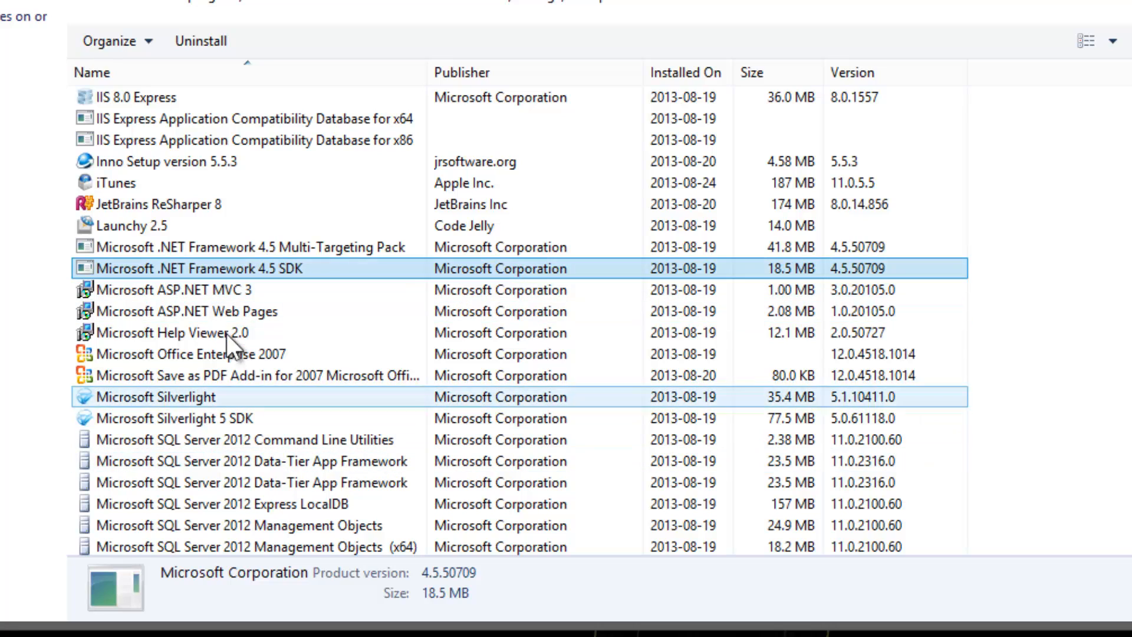
{"action": "left_click", "coordinate": [239, 322]}
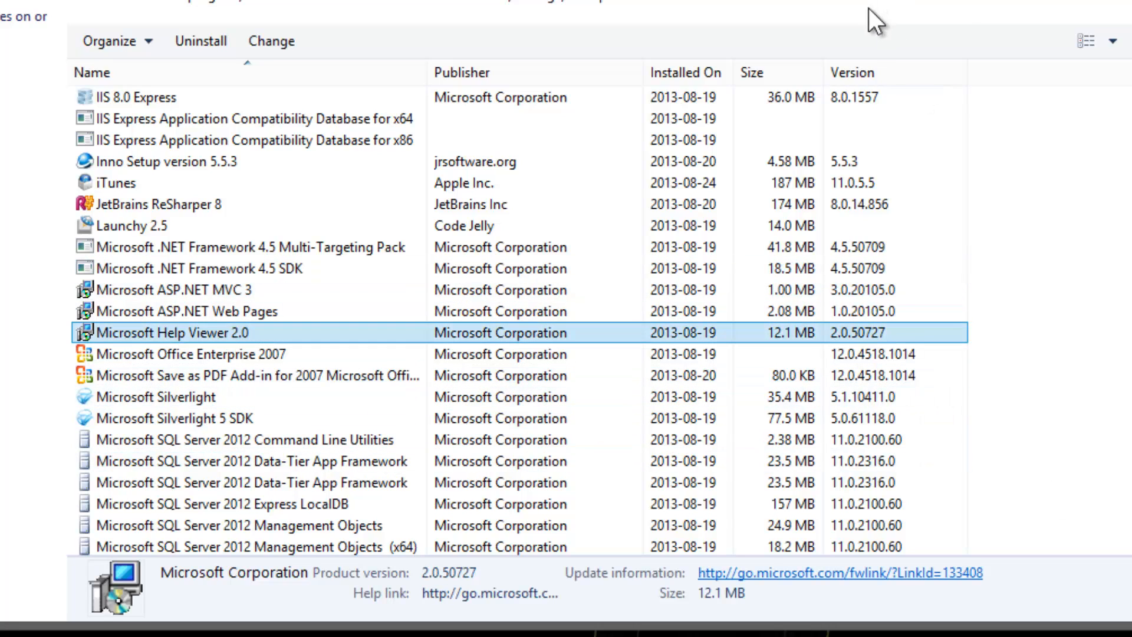